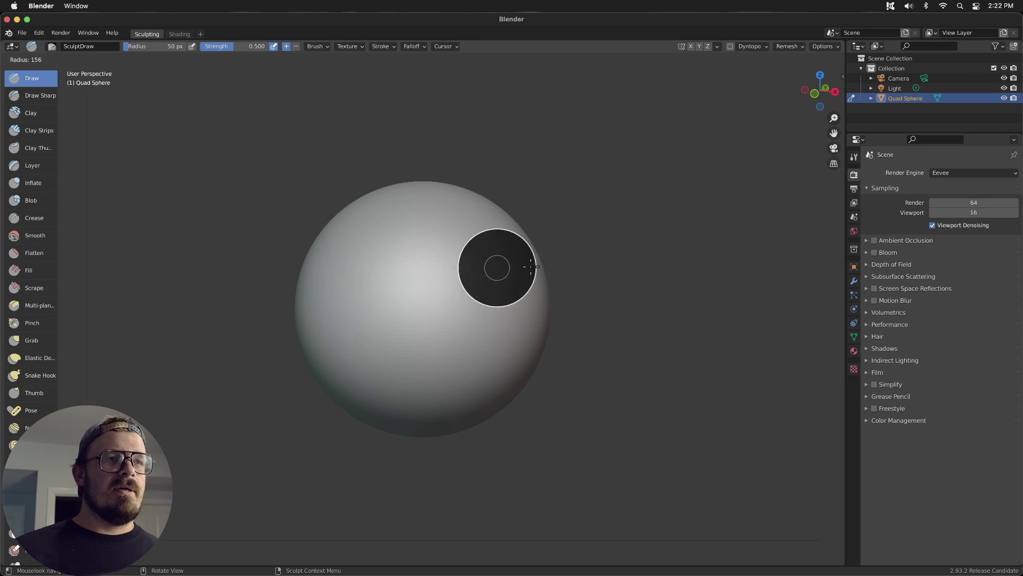
# - Set the sculpting radius to 356 px and pull one side of the sphere outward into a blunt bulge with Snake Hook
pyautogui.scroll(-6, 555, 237)
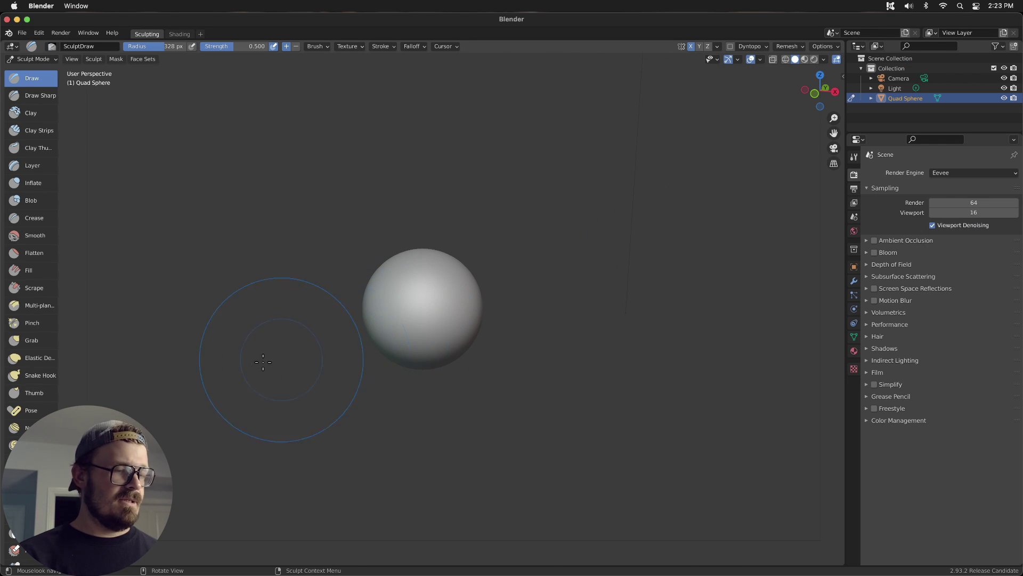
pyautogui.press('ctrl+KP_1')
pyautogui.press('f')
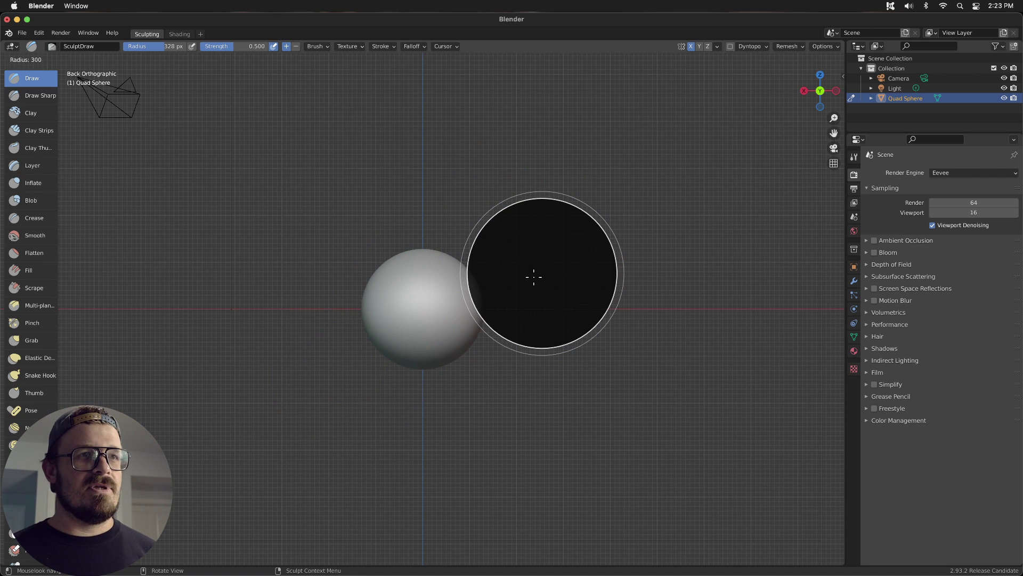
pyautogui.click(512, 279)
pyautogui.moveTo(477, 301); pyautogui.dragTo(455, 306, button='middle')
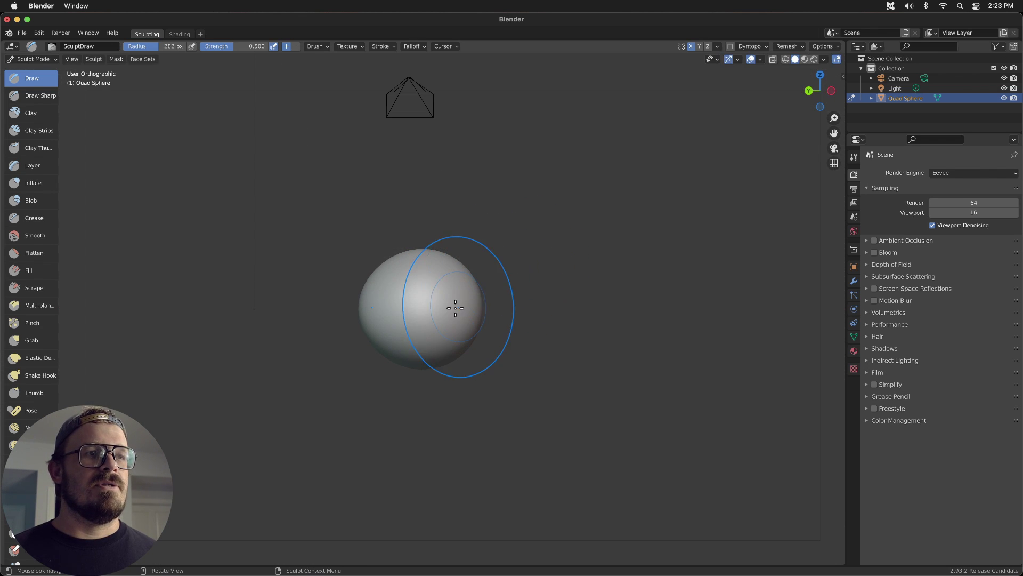
pyautogui.press('f')
pyautogui.click(472, 304)
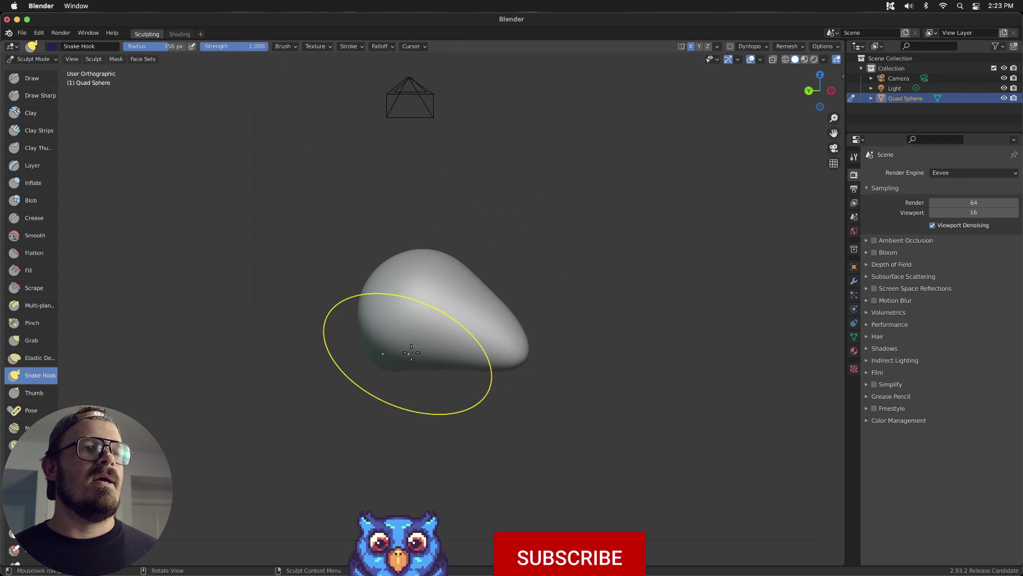
# - Pull the underside of the shape down into a long, curved, tapering body with Snake Hook at a 318 px radius
pyautogui.moveTo(399, 354); pyautogui.dragTo(392, 391)
pyautogui.moveTo(374, 324)
pyautogui.mouseDown()
pyautogui.moveTo(431, 355)
pyautogui.moveTo(448, 379)
pyautogui.moveTo(440, 392)
pyautogui.moveTo(377, 407)
pyautogui.moveTo(376, 436)
pyautogui.moveTo(432, 486)
pyautogui.mouseUp()
pyautogui.hotkey('ctrl', 'z')
pyautogui.press('f')
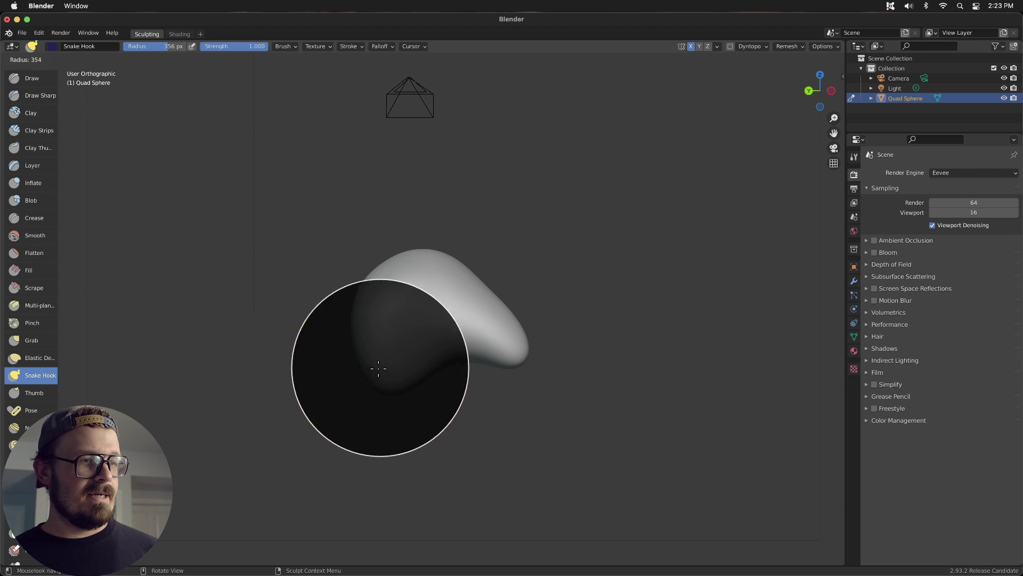
pyautogui.click(380, 367)
pyautogui.moveTo(379, 367)
pyautogui.mouseDown()
pyautogui.moveTo(409, 490)
pyautogui.moveTo(478, 519)
pyautogui.mouseUp()
pyautogui.scroll(-5, 503, 357)
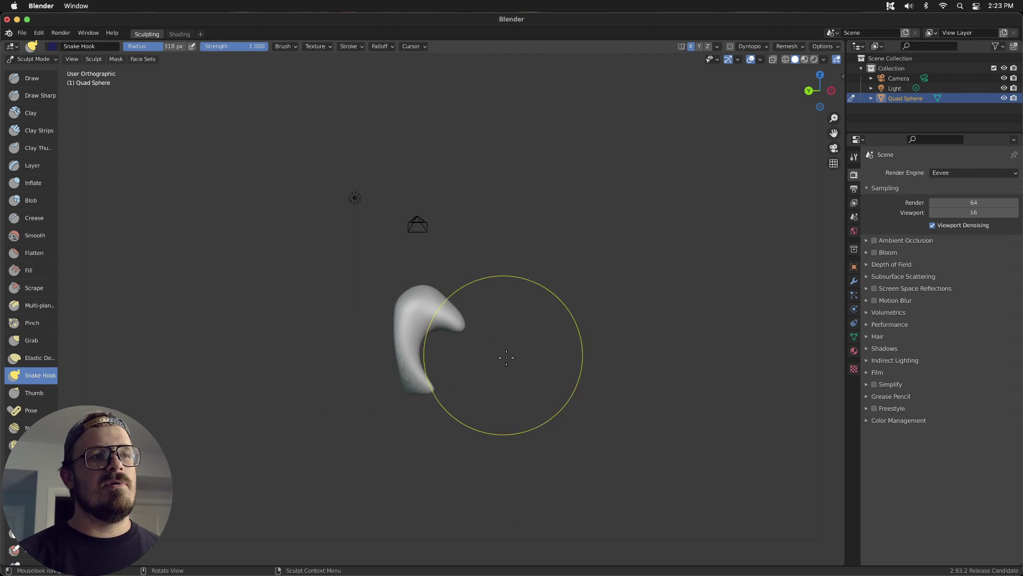
pyautogui.scroll(3, 504, 356)
pyautogui.moveTo(433, 449); pyautogui.dragTo(460, 485)
# - From the left orthographic view, pull the back of the lower body outward and down to form a bent heel
pyautogui.moveTo(498, 422)
pyautogui.mouseDown(button='middle')
pyautogui.moveTo(475, 418)
pyautogui.moveTo(515, 415)
pyautogui.mouseUp(button='middle')
pyautogui.moveTo(515, 416)
pyautogui.mouseDown()
pyautogui.moveTo(405, 369)
pyautogui.moveTo(388, 393)
pyautogui.moveTo(187, 390)
pyautogui.mouseUp()
pyautogui.moveTo(532, 389)
pyautogui.mouseDown(button='middle')
pyautogui.moveTo(617, 379)
pyautogui.moveTo(528, 382)
pyautogui.mouseUp(button='middle')
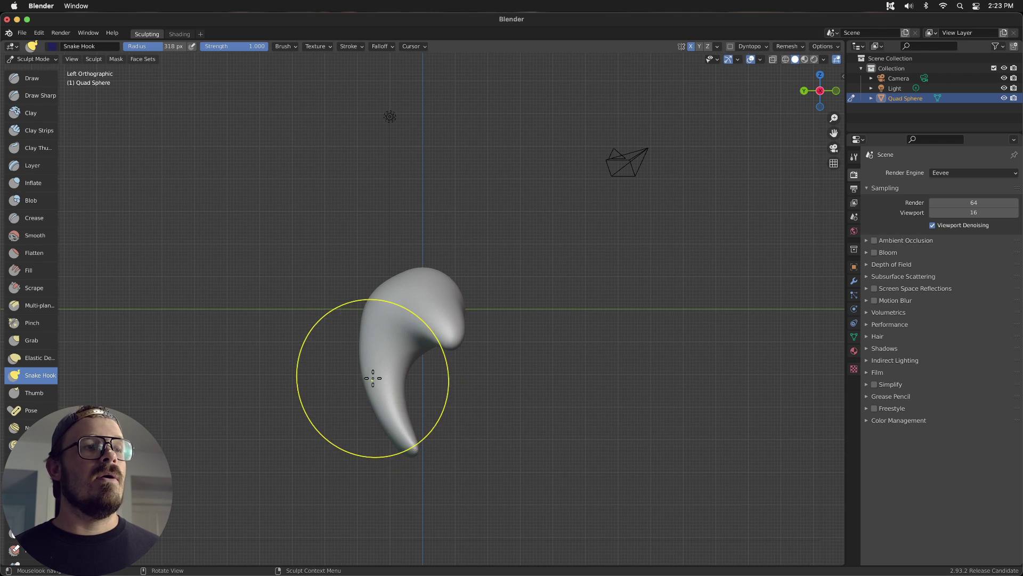
pyautogui.moveTo(372, 377); pyautogui.dragTo(335, 430)
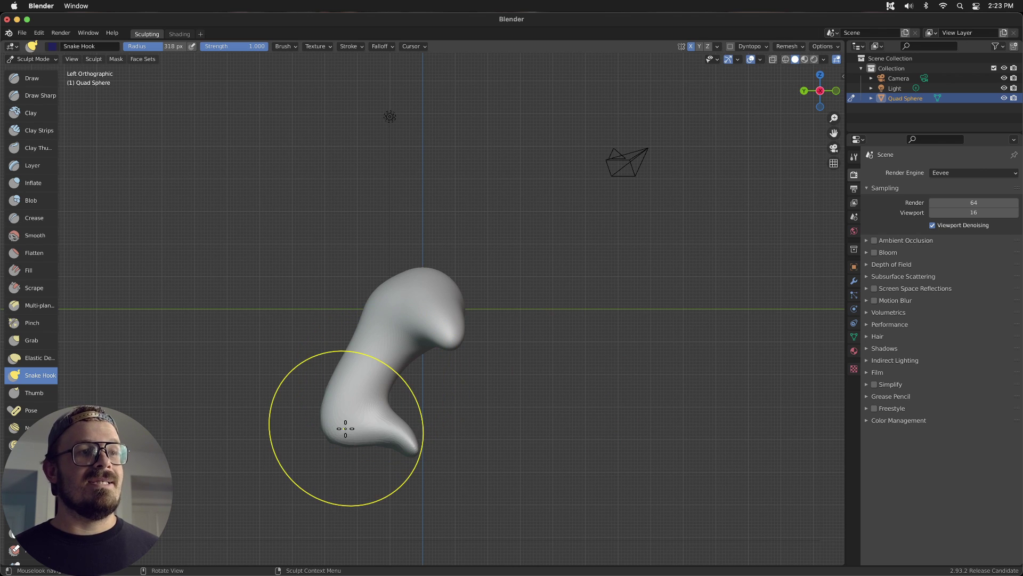
pyautogui.scroll(-4, 389, 391)
pyautogui.scroll(7, 395, 395)
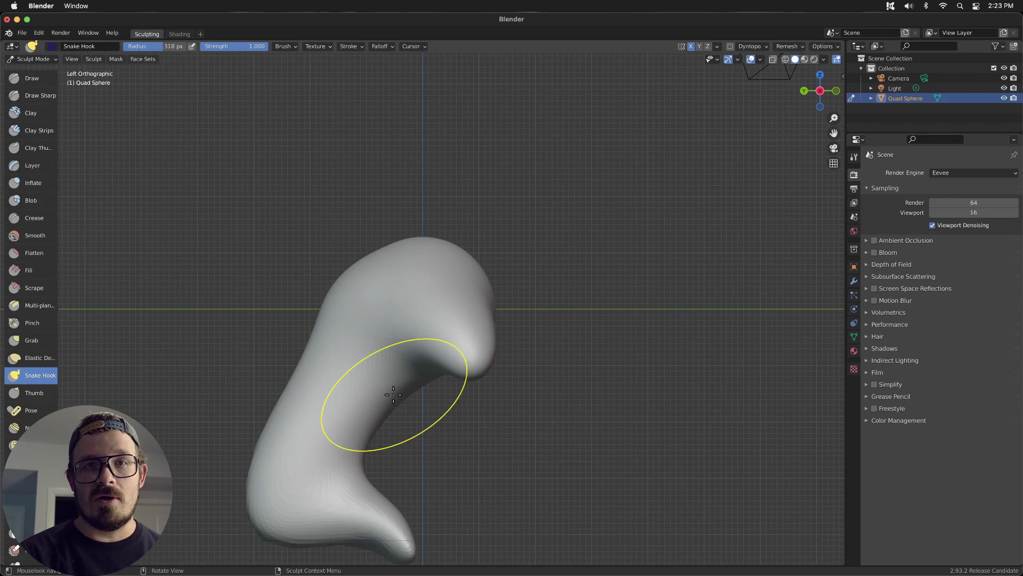
# - Set a coarser voxel size and voxel-remesh the stretched shape into larger, even faces
pyautogui.scroll(-2, 394, 395)
pyautogui.press('r')
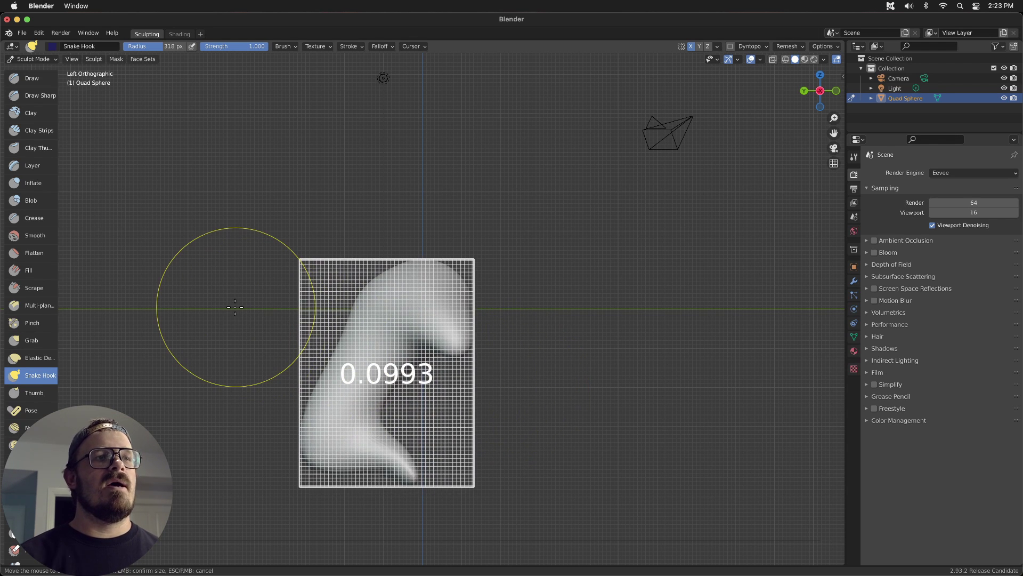
pyautogui.click(141, 173)
pyautogui.press('r')
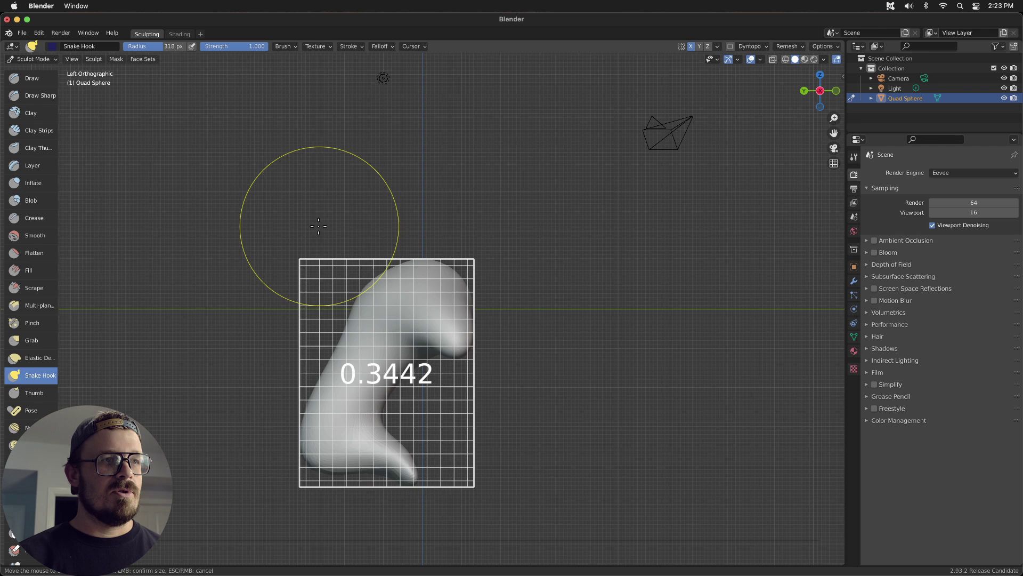
pyautogui.click(346, 243)
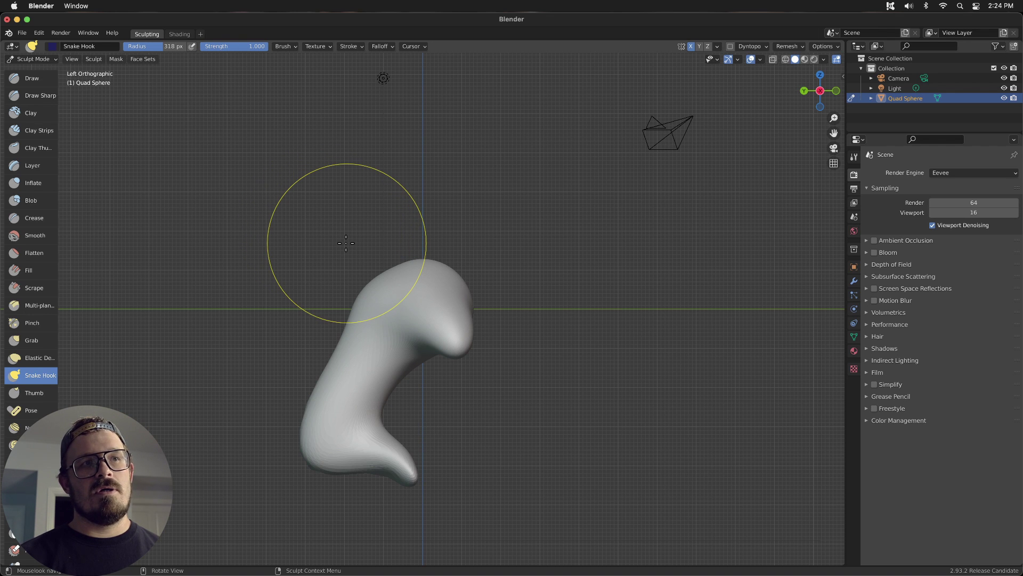
pyautogui.scroll(-2, 535, 409)
pyautogui.scroll(6, 534, 410)
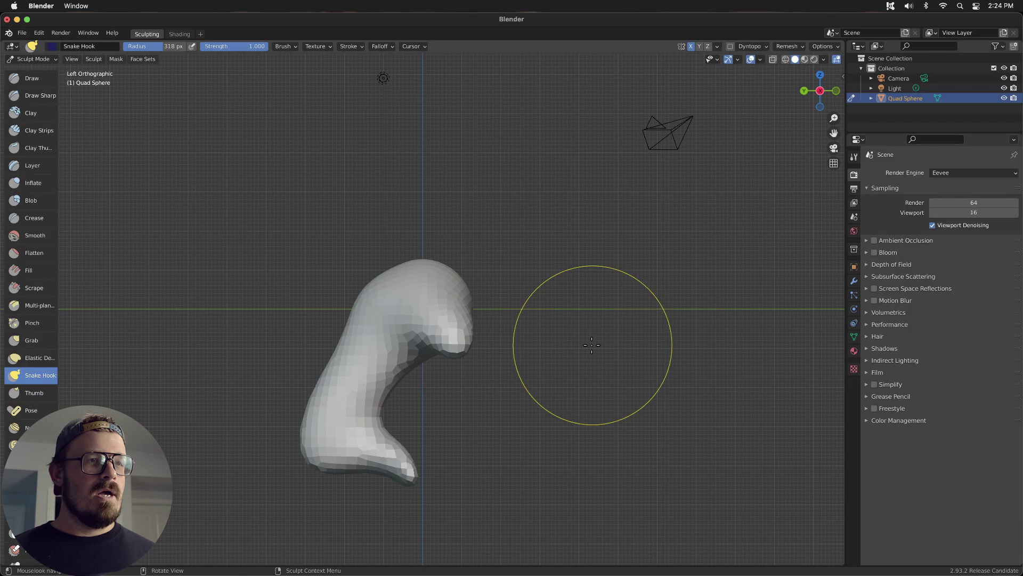
# - Set the Snake Hook radius to 258 px and pull the top of the head up and back into a crest
pyautogui.press('f')
pyautogui.click(544, 325)
pyautogui.moveTo(544, 325)
pyautogui.mouseDown(button='middle')
pyautogui.moveTo(512, 370)
pyautogui.moveTo(479, 376)
pyautogui.mouseUp(button='middle')
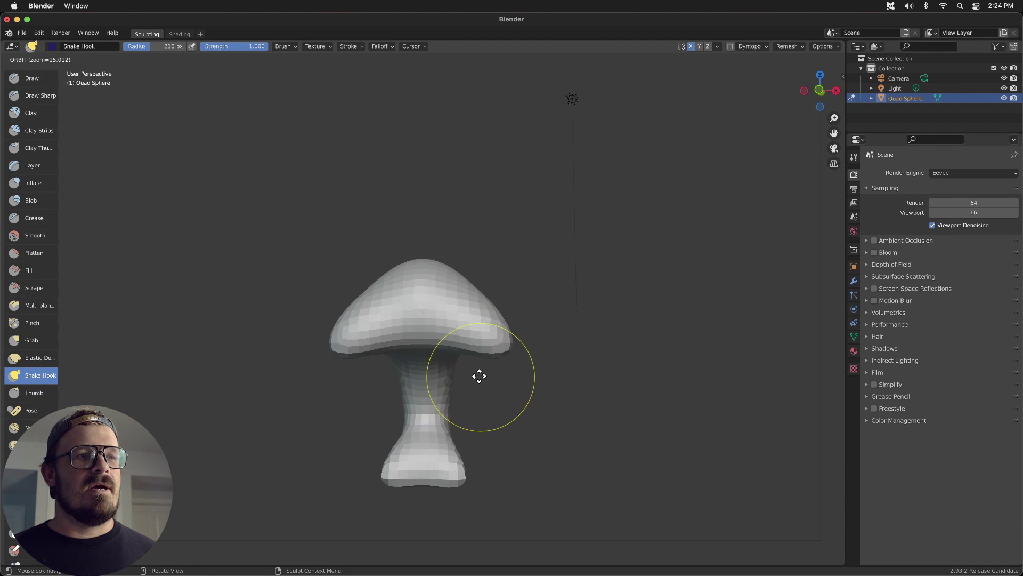
pyautogui.moveTo(479, 376); pyautogui.dragTo(448, 391)
pyautogui.press('f')
pyautogui.click(538, 418)
pyautogui.keyDown('shift'); pyautogui.moveTo(582, 313); pyautogui.dragTo(549, 310); pyautogui.keyUp('shift')
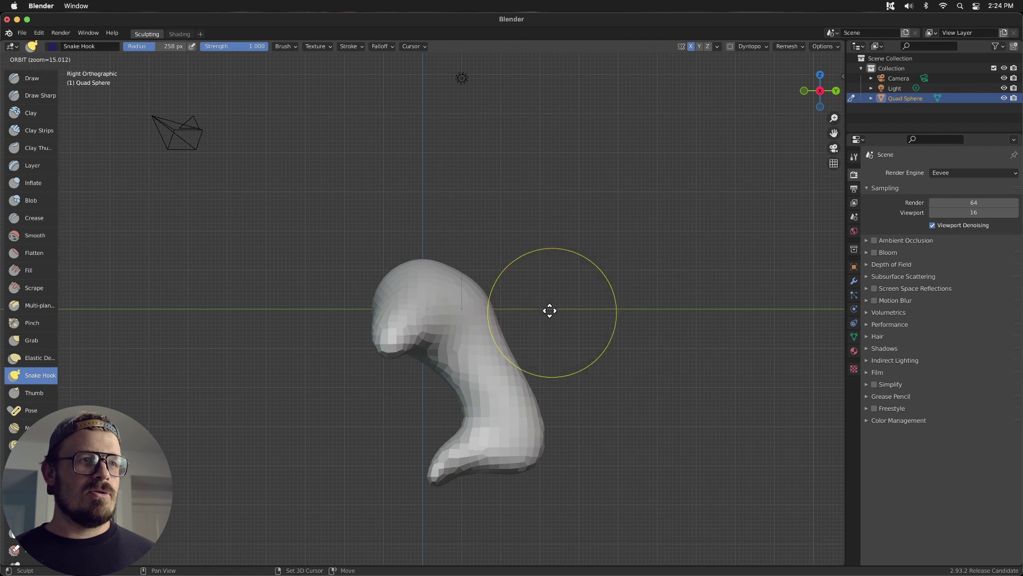
pyautogui.moveTo(427, 266)
pyautogui.mouseDown()
pyautogui.moveTo(454, 233)
pyautogui.moveTo(501, 228)
pyautogui.mouseUp()
# - Set the Snake Hook radius to 176 px, pull a mirrored pair of pointed tails from the lower back, and remesh the model
pyautogui.press('f')
pyautogui.click(565, 437)
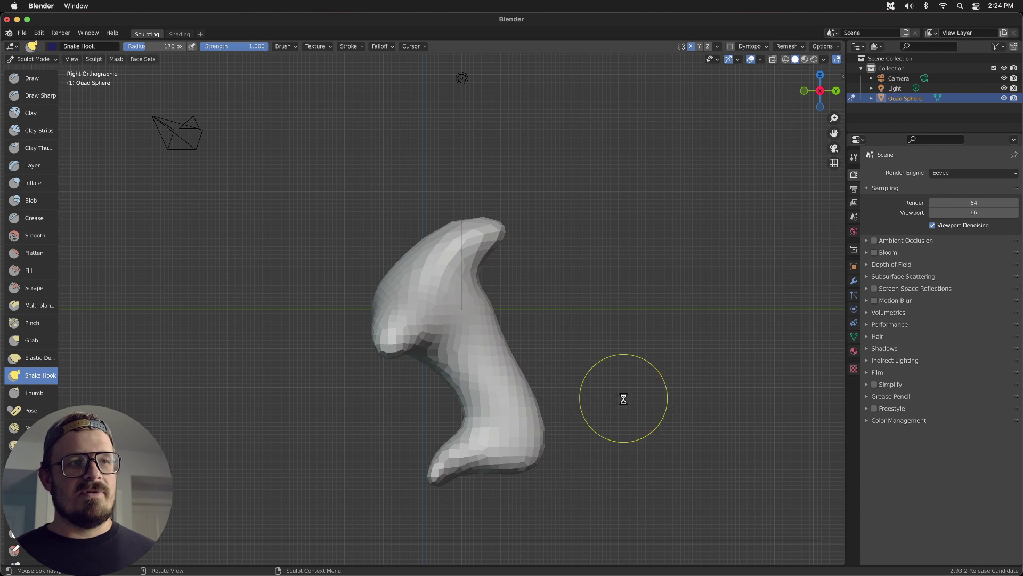
pyautogui.moveTo(621, 398); pyautogui.dragTo(514, 439, button='middle')
pyautogui.moveTo(511, 444); pyautogui.dragTo(579, 406)
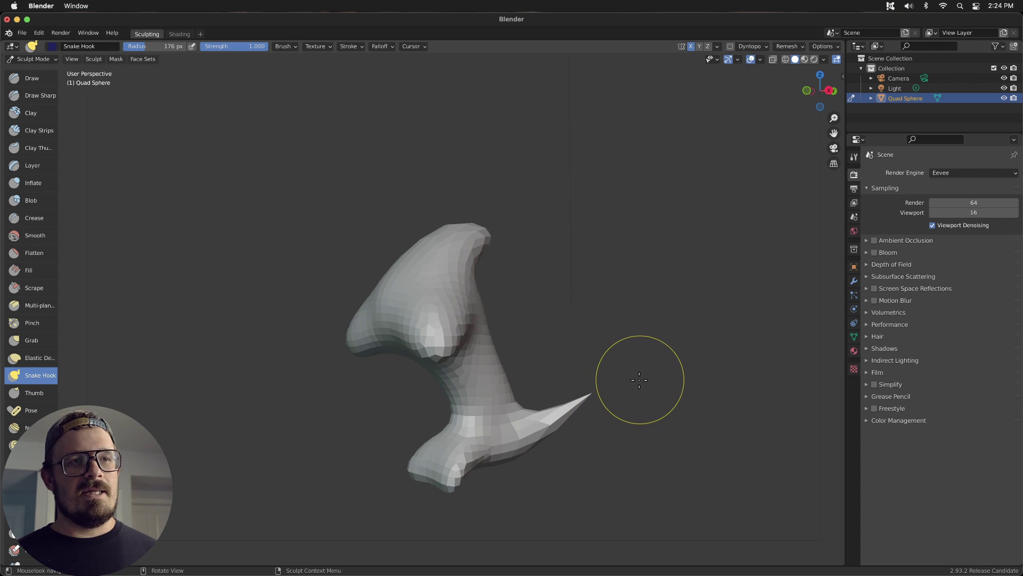
pyautogui.hotkey('ctrl', 'z')
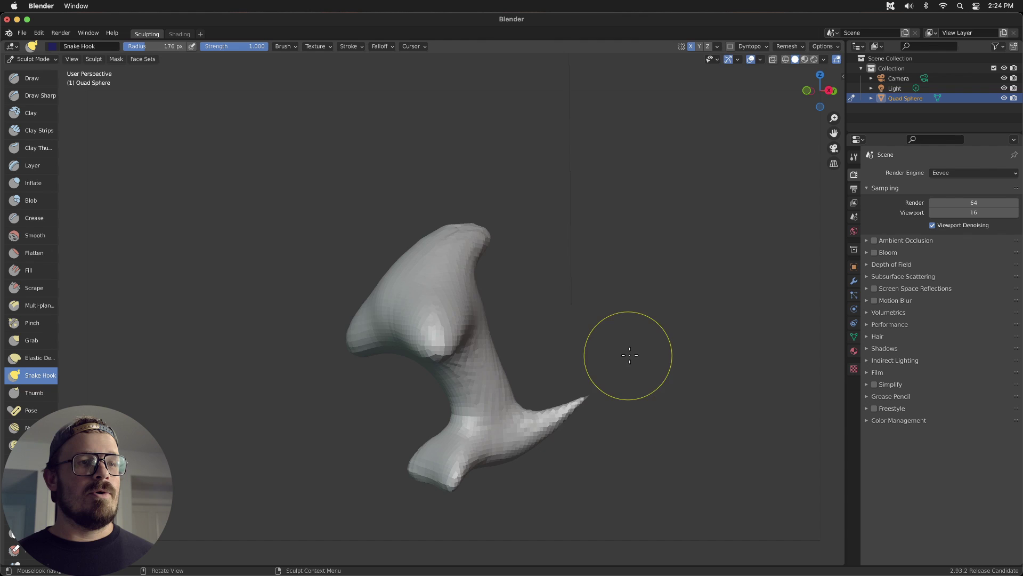
# - Extend the two tails into long, downward-curling tentacles, remeshing between the Snake Hook pulls
pyautogui.moveTo(586, 399); pyautogui.dragTo(603, 384)
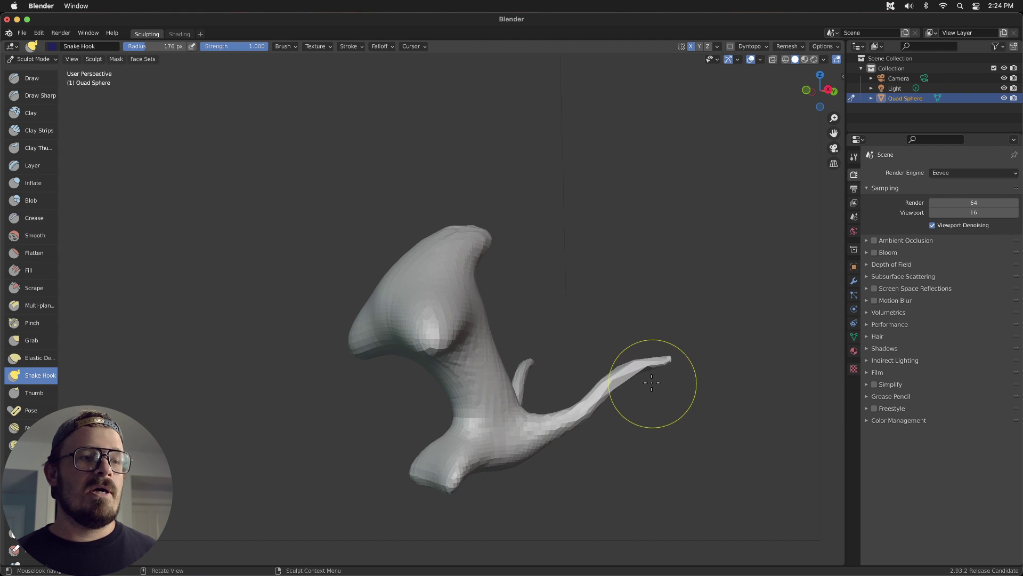
pyautogui.hotkey('ctrl', 'r')
pyautogui.moveTo(654, 363)
pyautogui.mouseDown()
pyautogui.moveTo(697, 365)
pyautogui.moveTo(711, 378)
pyautogui.mouseUp()
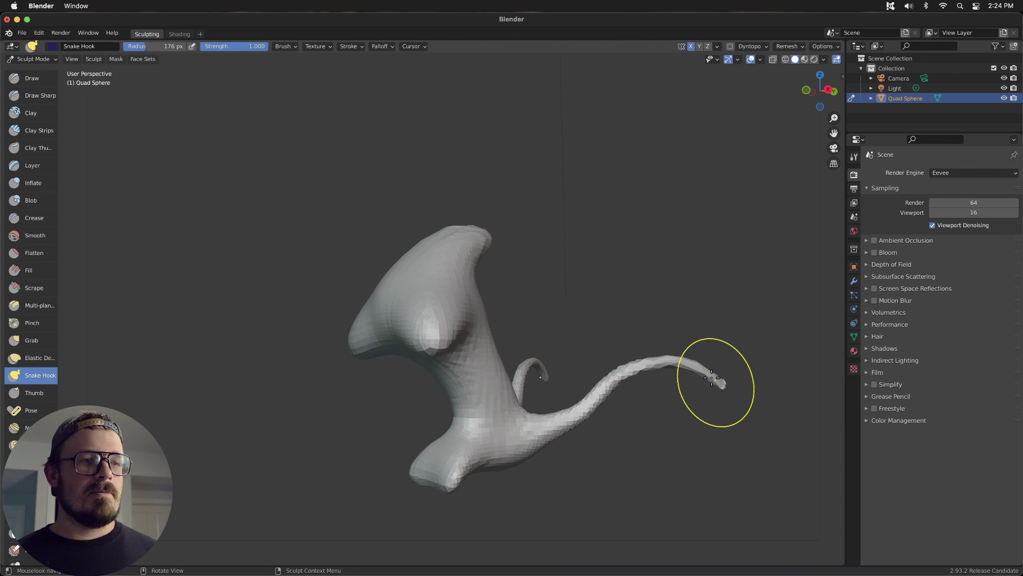
# - Pull the lower corners of the head down into a mirrored pair of long, tapering arms with Snake Hook
pyautogui.moveTo(721, 297)
pyautogui.mouseDown(button='middle')
pyautogui.moveTo(667, 306)
pyautogui.moveTo(728, 306)
pyautogui.mouseUp(button='middle')
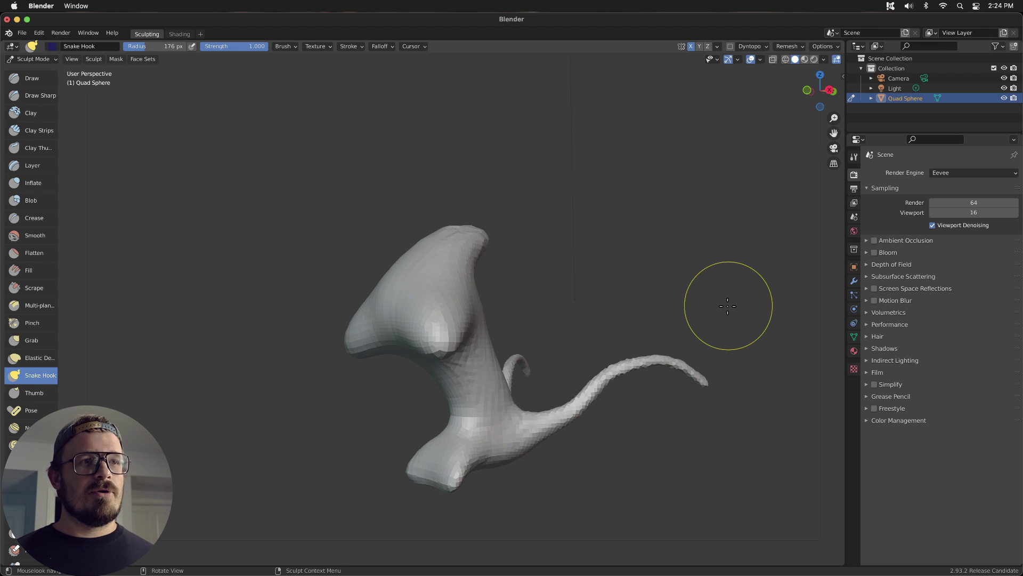
pyautogui.moveTo(579, 282)
pyautogui.mouseDown(button='middle')
pyautogui.moveTo(685, 293)
pyautogui.moveTo(596, 272)
pyautogui.moveTo(536, 276)
pyautogui.moveTo(628, 288)
pyautogui.moveTo(533, 278)
pyautogui.mouseUp(button='middle')
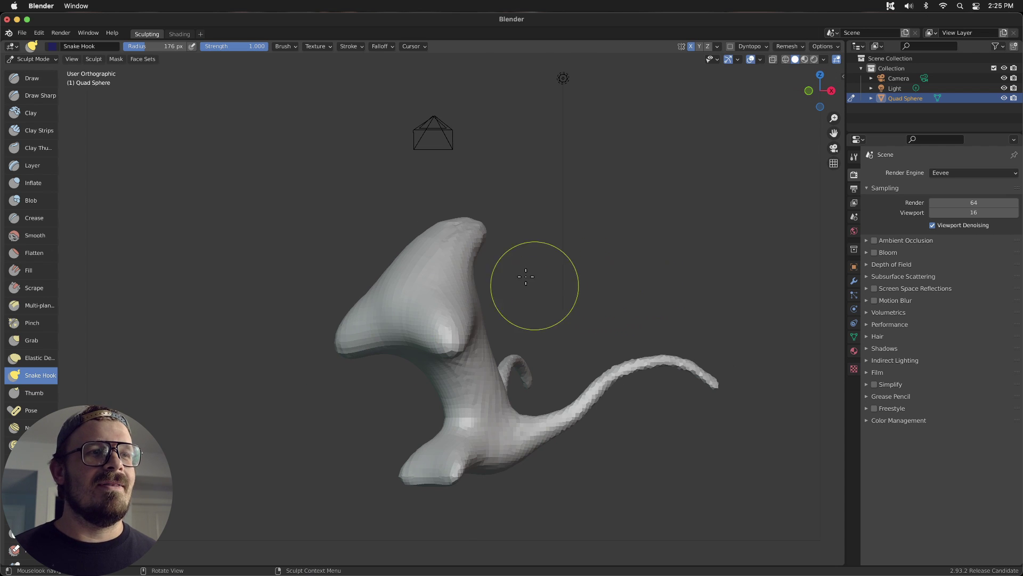
pyautogui.moveTo(350, 333)
pyautogui.mouseDown()
pyautogui.moveTo(307, 439)
pyautogui.moveTo(312, 453)
pyautogui.mouseUp()
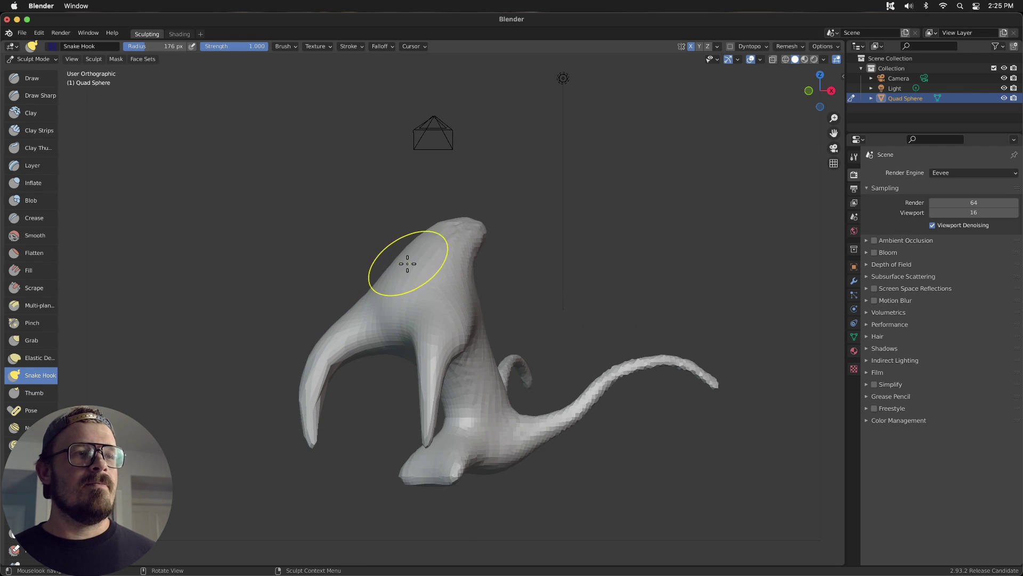
# - Pull a mirrored pair of thin, curved horns up from the front of the head, using a 134 px Snake Hook radius
pyautogui.moveTo(407, 251); pyautogui.dragTo(325, 201)
pyautogui.moveTo(505, 259); pyautogui.dragTo(534, 261, button='middle')
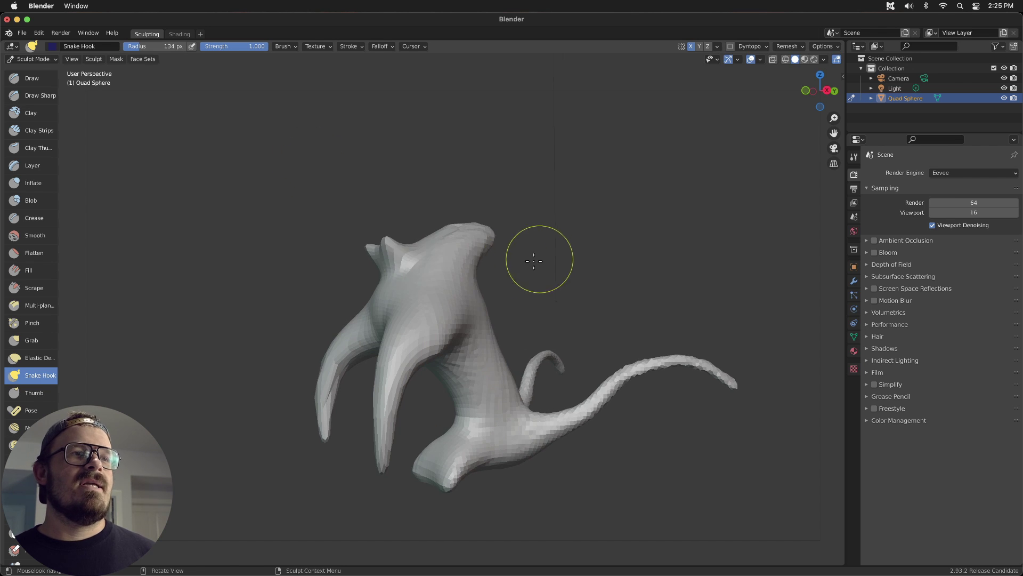
pyautogui.keyDown('shift'); pyautogui.moveTo(393, 248); pyautogui.dragTo(387, 250); pyautogui.keyUp('shift')
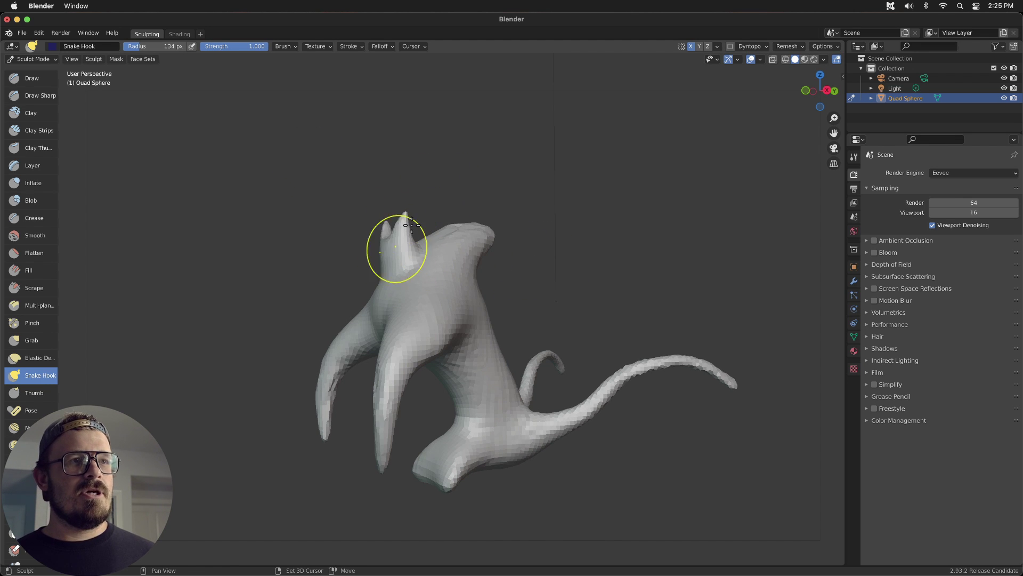
pyautogui.moveTo(397, 249)
pyautogui.mouseDown()
pyautogui.moveTo(450, 171)
pyautogui.moveTo(384, 272)
pyautogui.mouseUp()
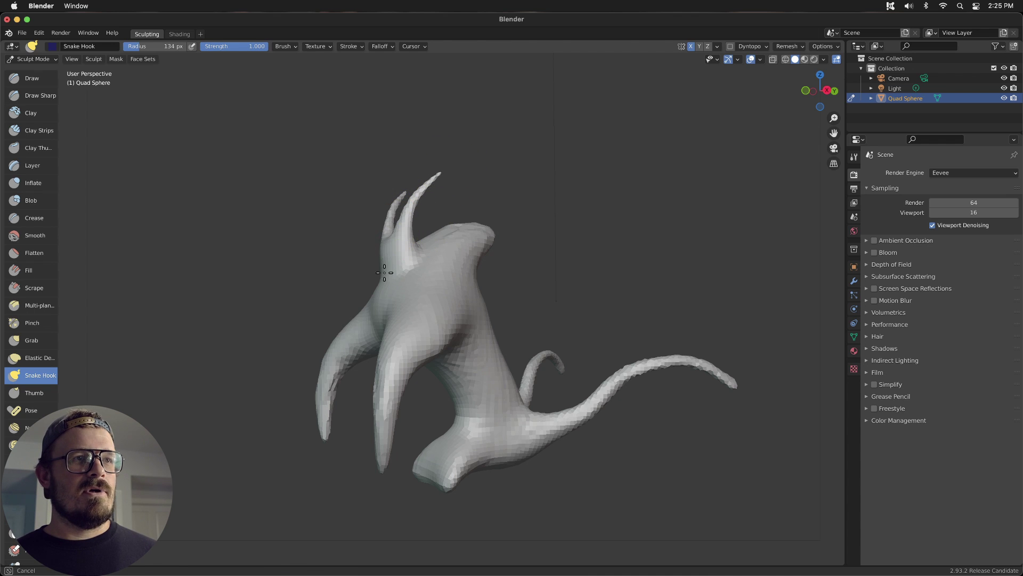
# - Switch to the Clay Strips brush and set a finer voxel size of about 0.053 for remeshing the creature
pyautogui.moveTo(564, 227); pyautogui.dragTo(628, 226, button='middle')
pyautogui.click(35, 131)
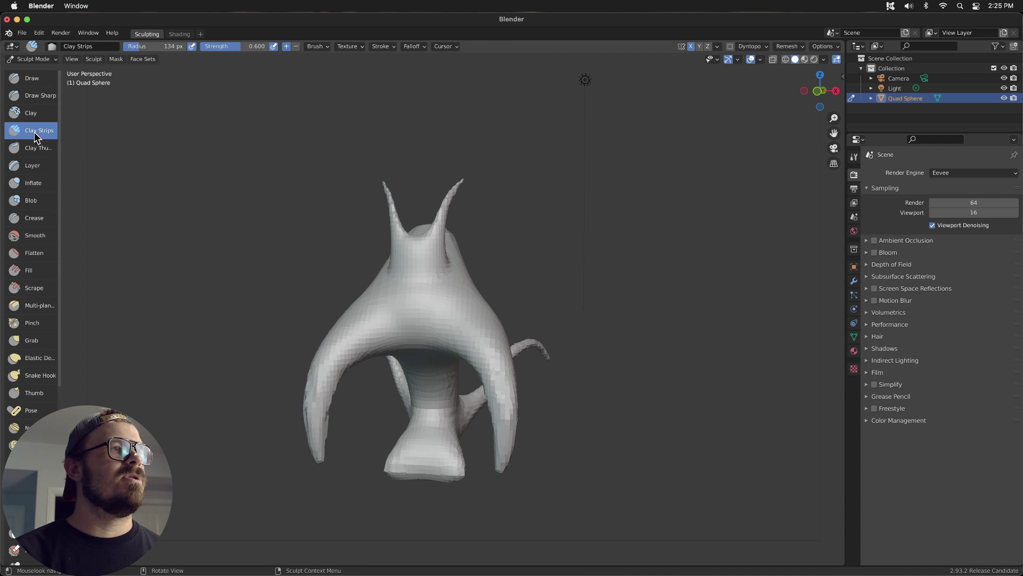
pyautogui.scroll(4, 460, 291)
pyautogui.scroll(2, 461, 291)
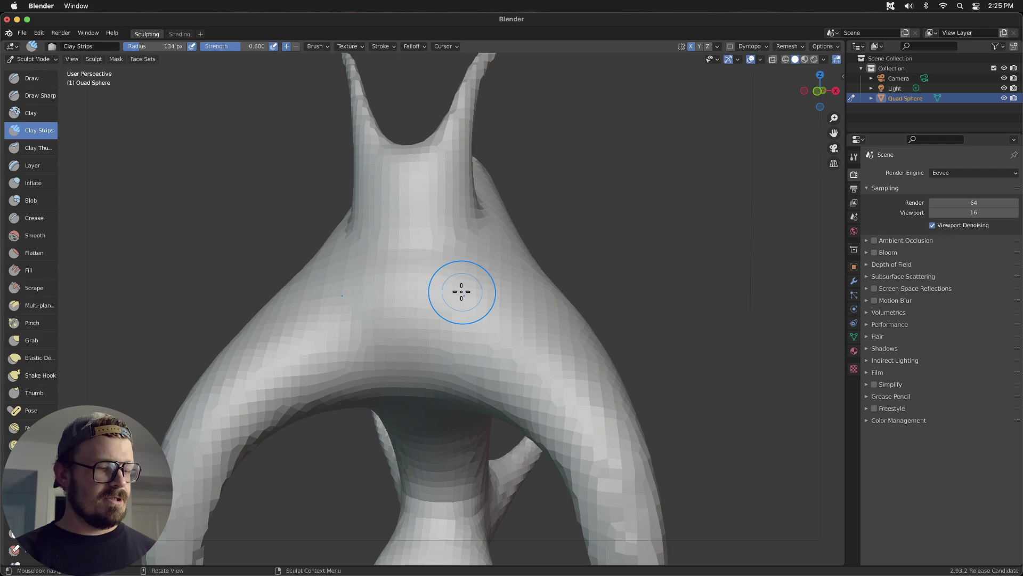
pyautogui.hotkey('shift', 'r')
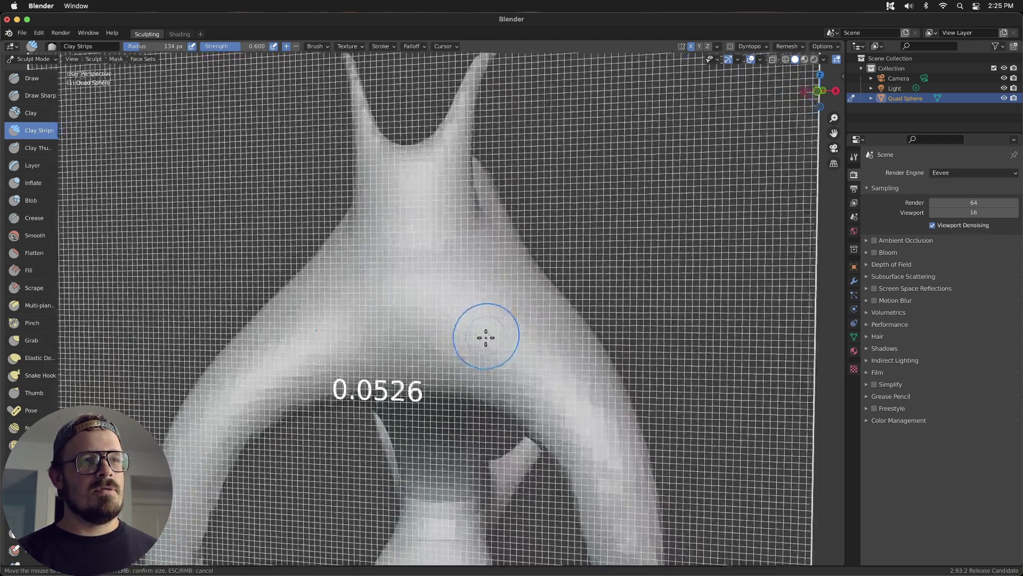
pyautogui.click(485, 336)
# - Set the Clay Strips radius to 126 px and sculpt eyes, brow wrinkles and a wide mouth on the creature's face
pyautogui.press('f')
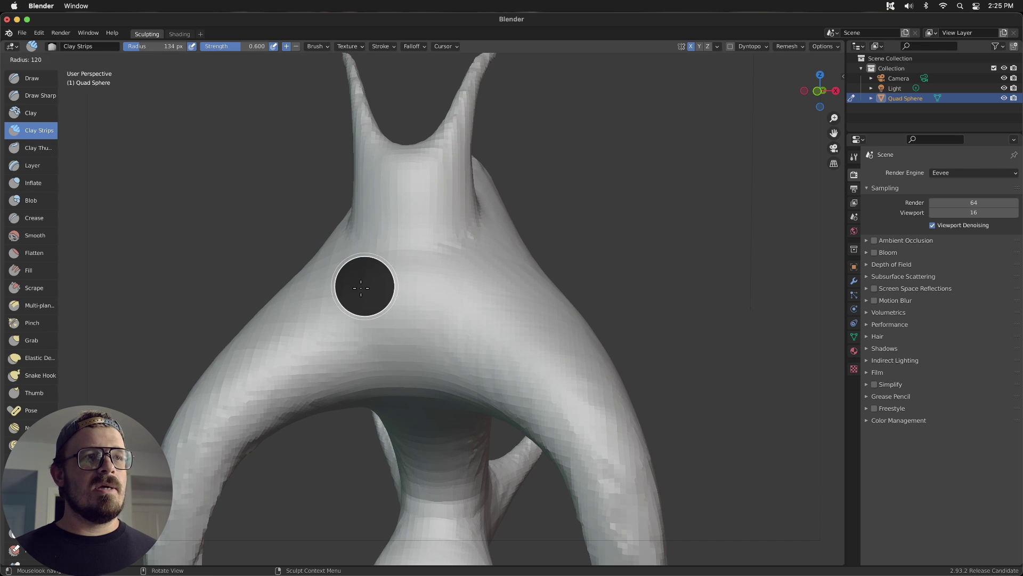
pyautogui.click(372, 267)
pyautogui.moveTo(370, 264); pyautogui.dragTo(362, 280)
pyautogui.moveTo(391, 247)
pyautogui.mouseDown()
pyautogui.moveTo(363, 241)
pyautogui.moveTo(391, 241)
pyautogui.mouseUp()
pyautogui.moveTo(396, 242)
pyautogui.mouseDown()
pyautogui.moveTo(359, 235)
pyautogui.moveTo(391, 232)
pyautogui.mouseUp()
pyautogui.moveTo(355, 385)
pyautogui.mouseDown()
pyautogui.moveTo(386, 393)
pyautogui.moveTo(309, 373)
pyautogui.moveTo(322, 370)
pyautogui.mouseUp()
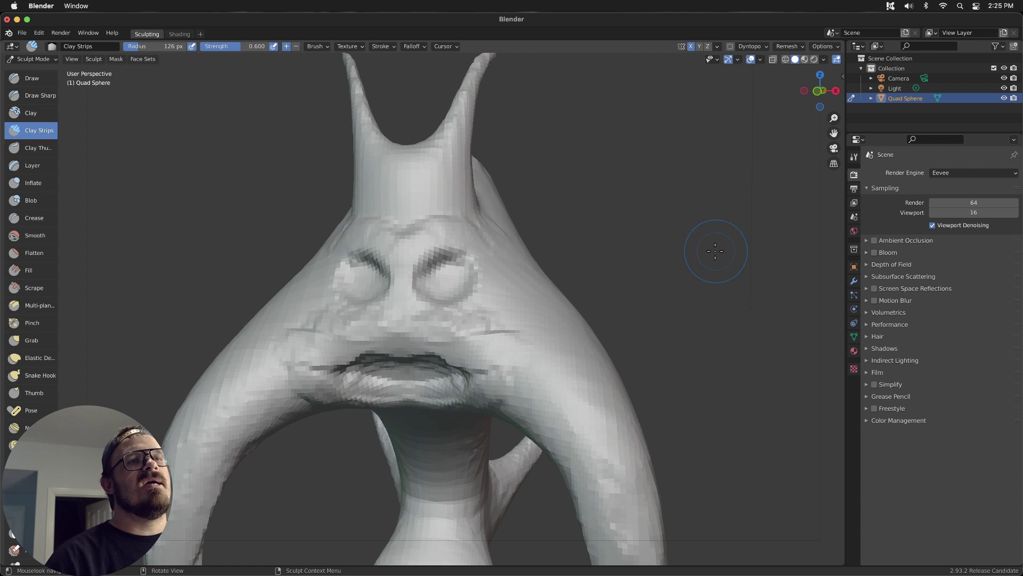
pyautogui.scroll(-6, 715, 251)
pyautogui.moveTo(713, 244)
pyautogui.mouseDown(button='middle')
pyautogui.moveTo(631, 342)
pyautogui.moveTo(619, 342)
pyautogui.moveTo(631, 339)
pyautogui.mouseUp(button='middle')
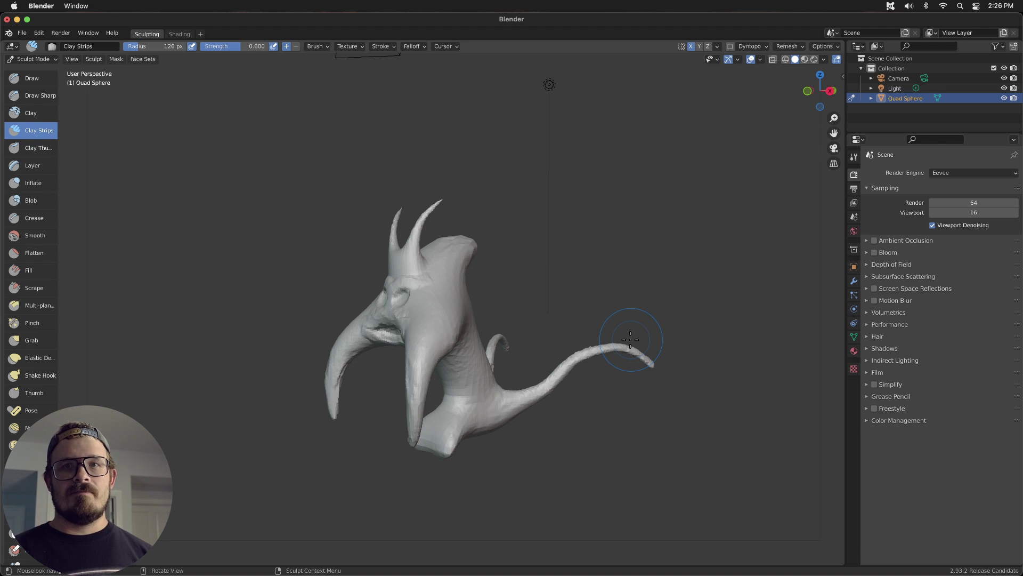
# - Switch to ZBrush, choose the SnakeHook brush with a Draw Size of about 286, and pull mirrored arms from the sphere's upper sides
pyautogui.moveTo(4, 196)
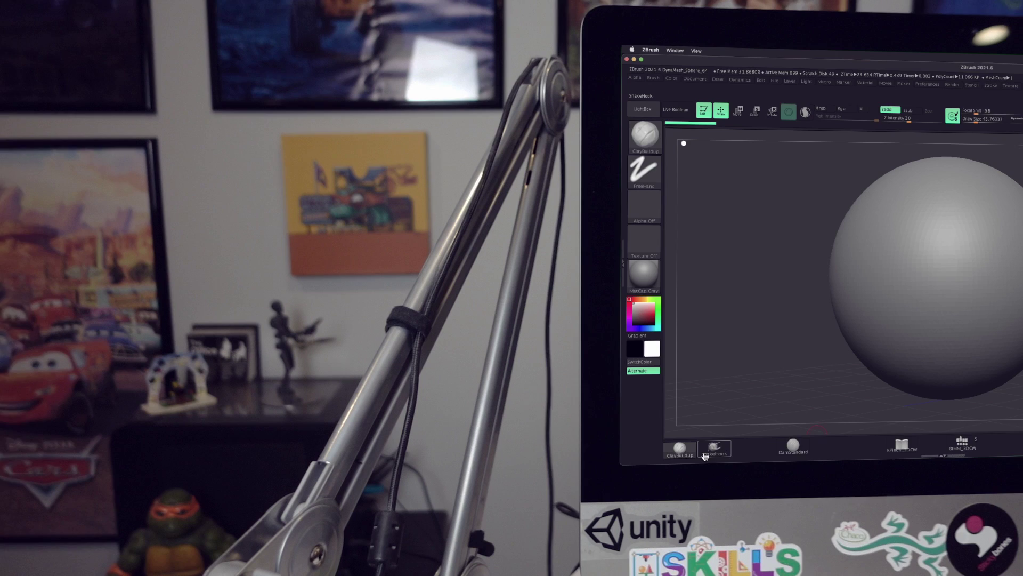
pyautogui.click(769, 450)
pyautogui.press('s')
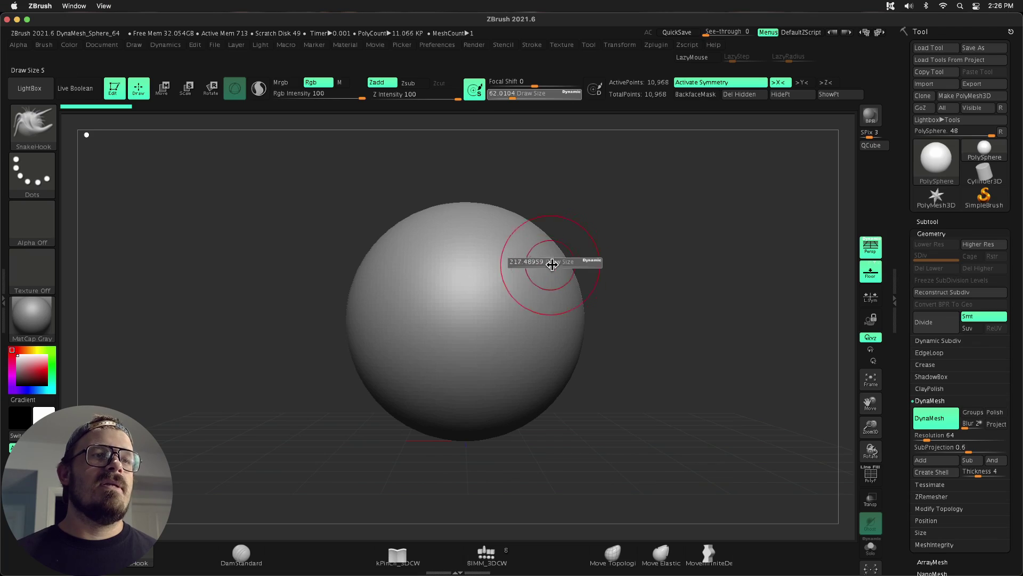
pyautogui.moveTo(552, 263); pyautogui.dragTo(549, 246)
pyautogui.moveTo(521, 289)
pyautogui.mouseDown()
pyautogui.moveTo(735, 185)
pyautogui.moveTo(813, 198)
pyautogui.mouseUp()
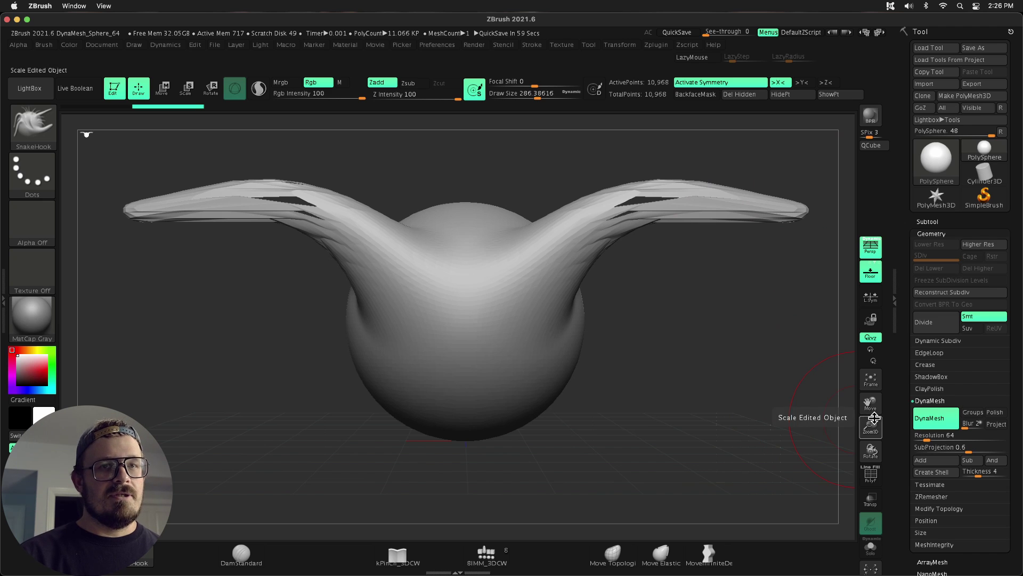
# - Remesh the sphere with its stretched arms using DynaMesh at resolution 64
pyautogui.click(933, 234)
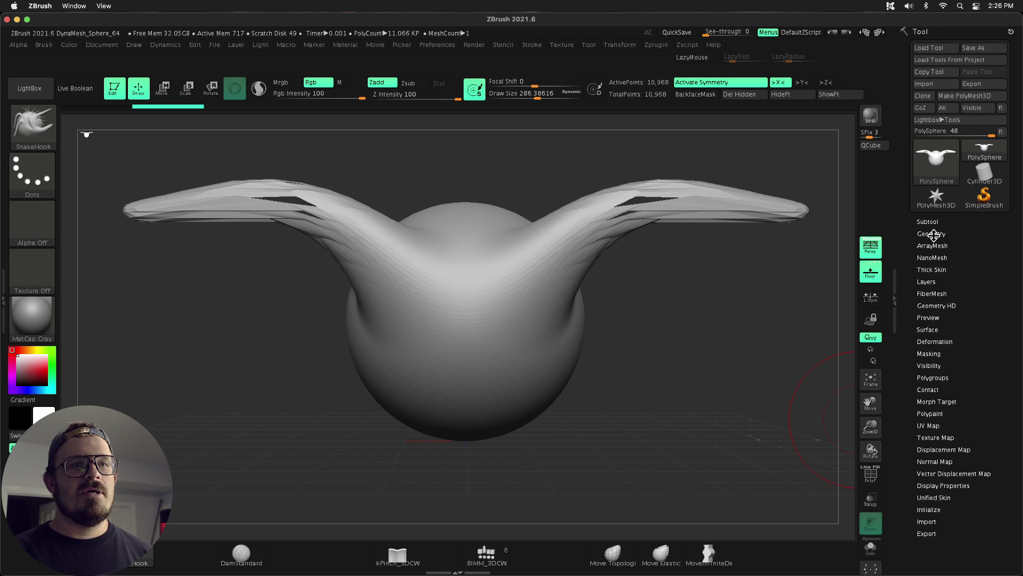
pyautogui.click(933, 234)
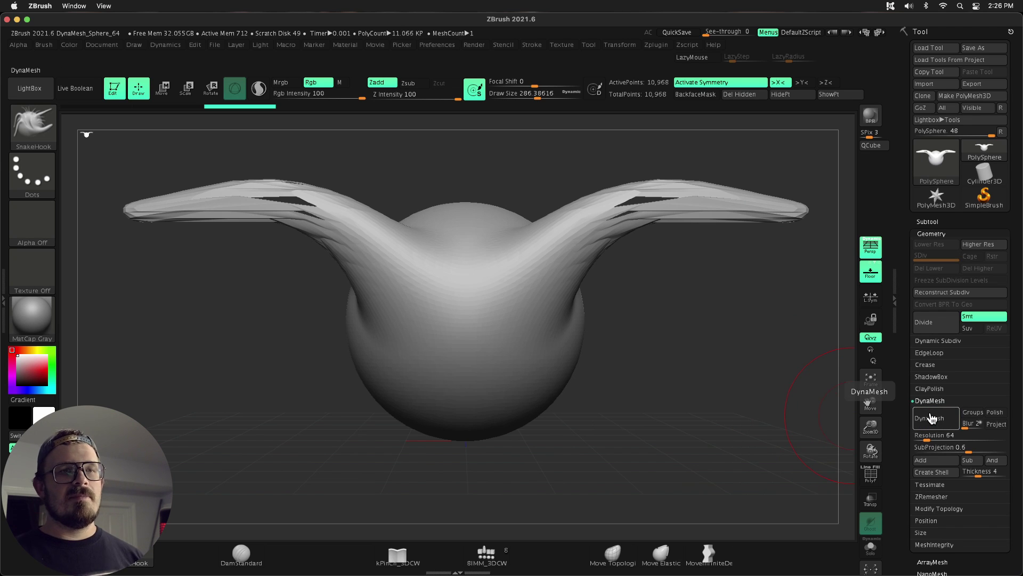
pyautogui.click(932, 418)
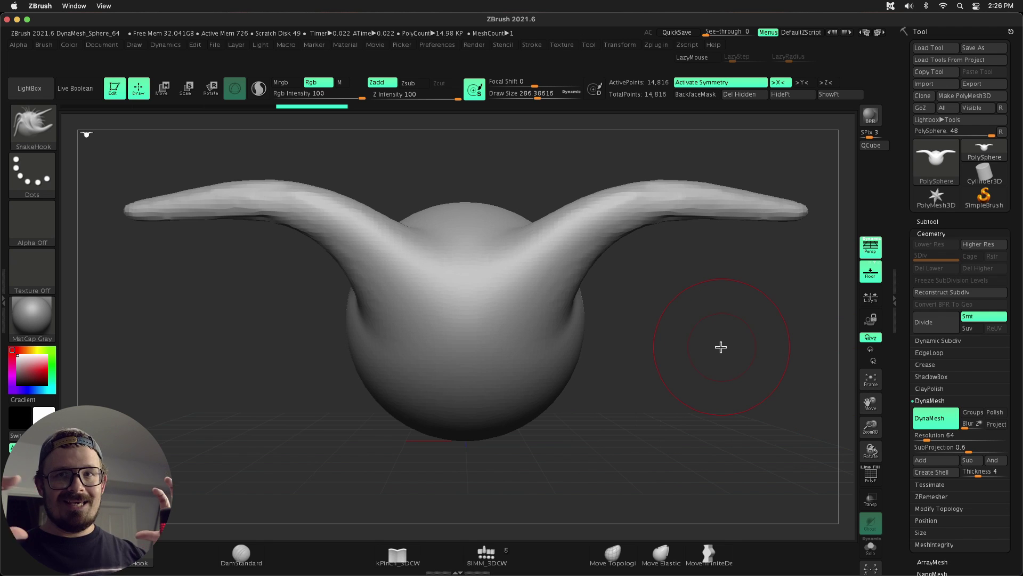
# - Pull a second mirrored pair of arms from the sphere's sides and remesh the model at DynaMesh resolution 24
pyautogui.click(928, 437)
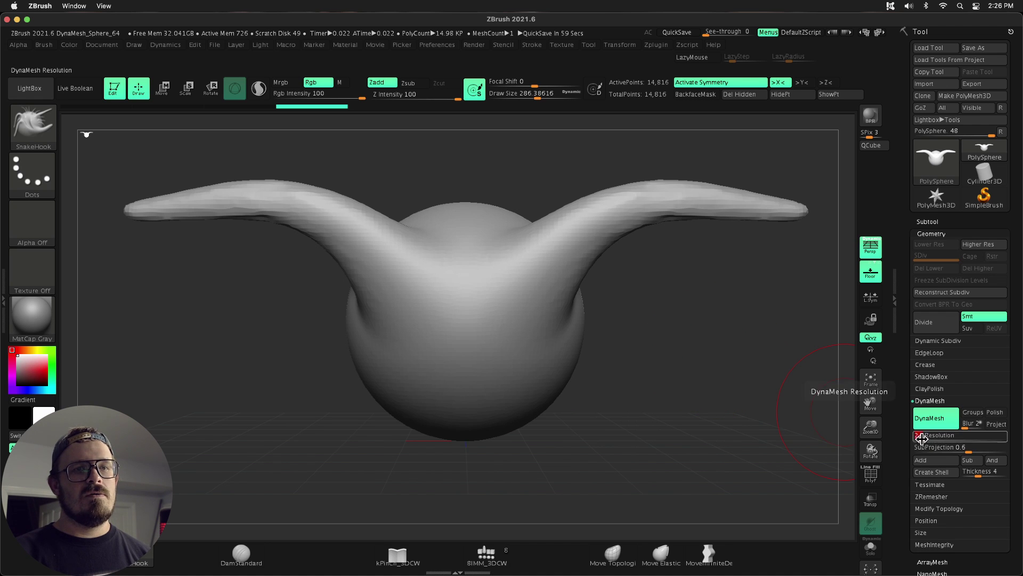
pyautogui.moveTo(697, 383); pyautogui.dragTo(718, 296)
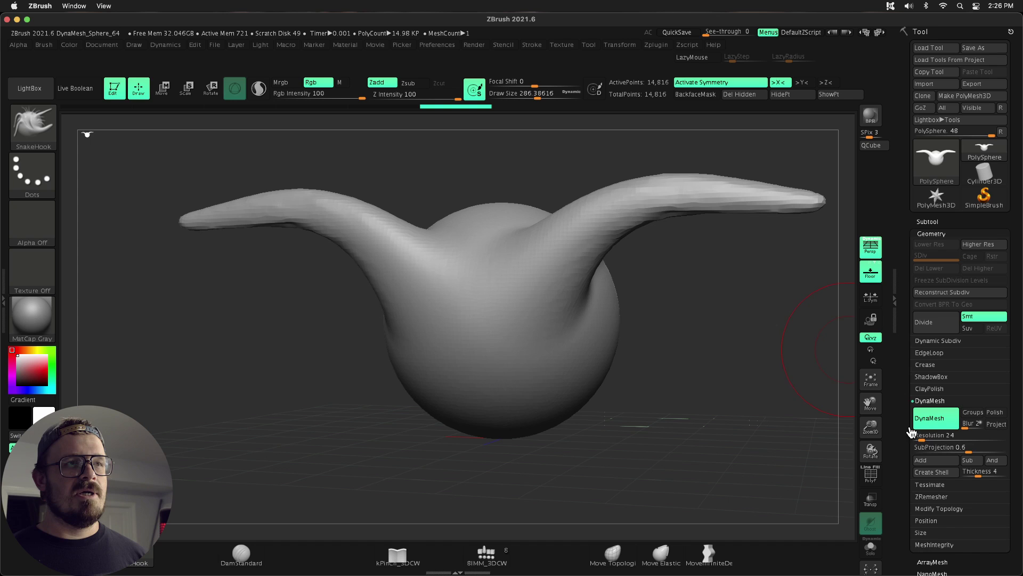
pyautogui.moveTo(532, 326)
pyautogui.mouseDown()
pyautogui.moveTo(685, 356)
pyautogui.moveTo(753, 319)
pyautogui.mouseUp()
pyautogui.keyDown('ctrl'); pyautogui.moveTo(800, 254); pyautogui.dragTo(775, 328); pyautogui.keyUp('ctrl')
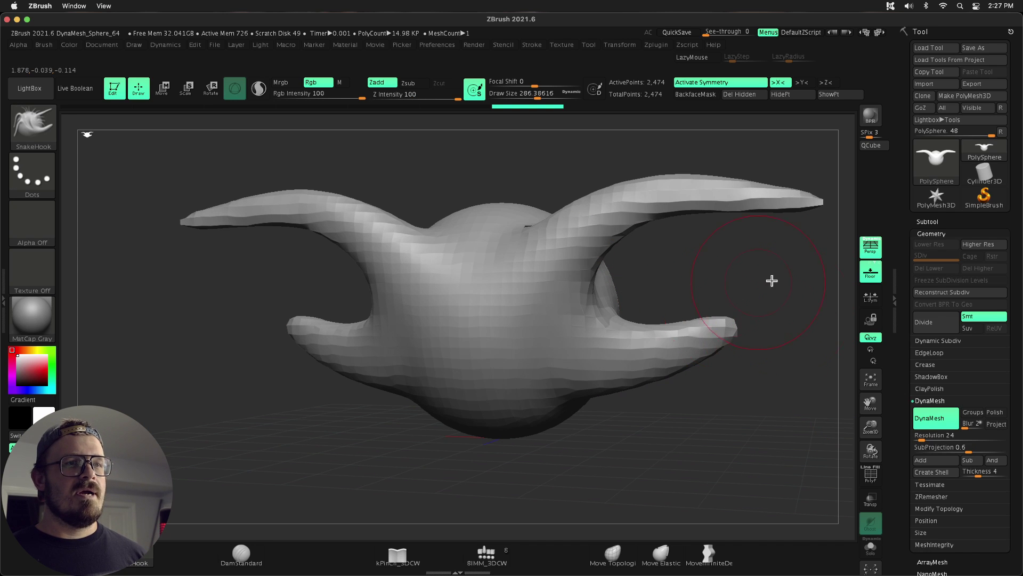
# - Remesh at DynaMesh resolution 216 and pull a mirrored pair of tall horns upward and short legs downward with SnakeHook
pyautogui.moveTo(930, 436)
pyautogui.mouseDown()
pyautogui.moveTo(1008, 436)
pyautogui.moveTo(941, 439)
pyautogui.mouseUp()
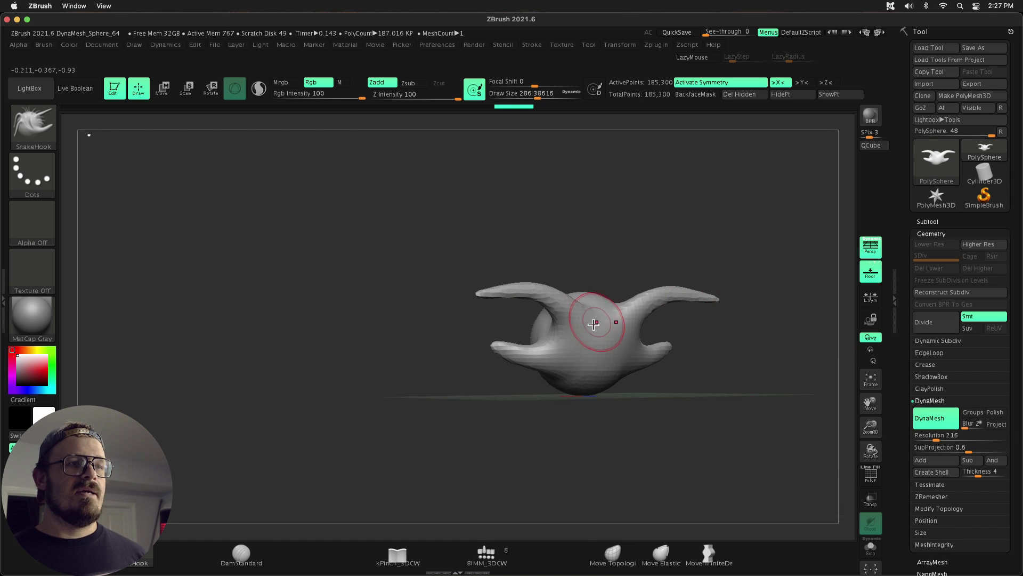
pyautogui.moveTo(596, 322)
pyautogui.mouseDown()
pyautogui.moveTo(521, 184)
pyautogui.moveTo(434, 164)
pyautogui.mouseUp()
pyautogui.moveTo(578, 395); pyautogui.dragTo(469, 429)
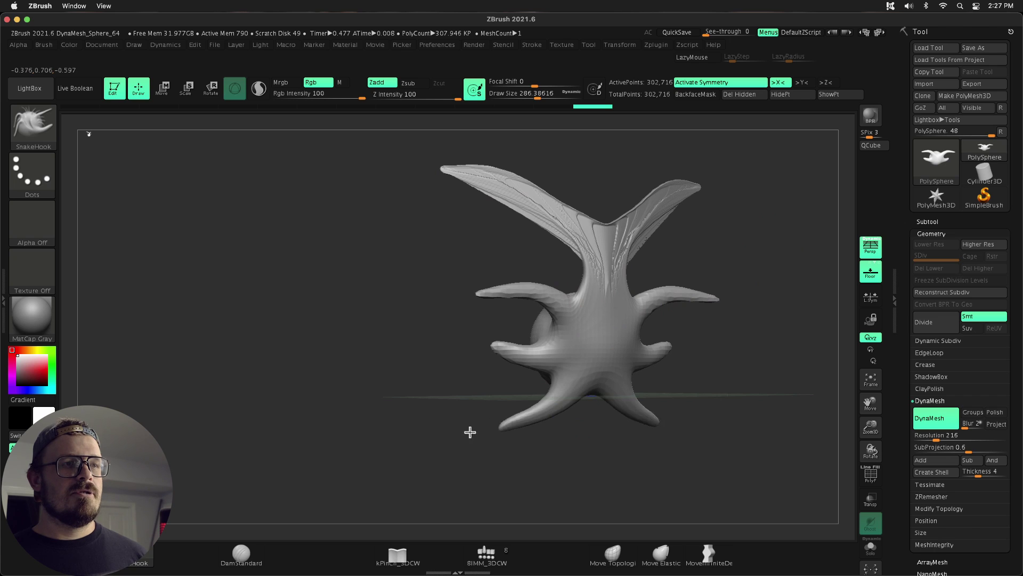
# - Pull a long, thin mirrored pair of limbs from the lower sides and remesh the model with DynaMesh
pyautogui.moveTo(558, 379)
pyautogui.mouseDown()
pyautogui.moveTo(303, 322)
pyautogui.moveTo(291, 335)
pyautogui.mouseUp()
pyautogui.keyDown('ctrl'); pyautogui.moveTo(365, 382); pyautogui.dragTo(313, 476); pyautogui.keyUp('ctrl')
pyautogui.keyDown('ctrl'); pyautogui.moveTo(339, 436); pyautogui.dragTo(339, 436); pyautogui.keyUp('ctrl')
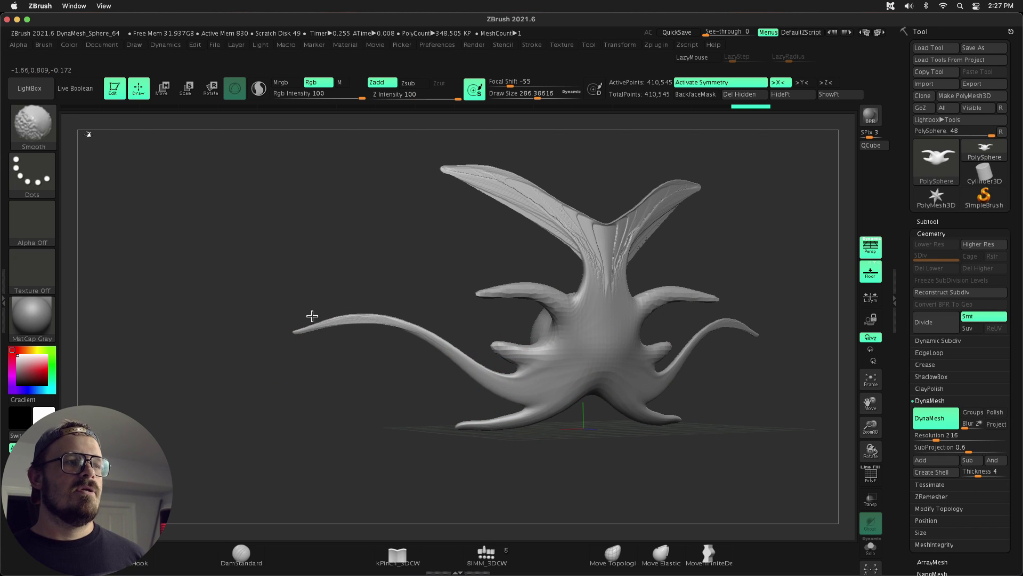
pyautogui.moveTo(786, 312); pyautogui.dragTo(742, 257)
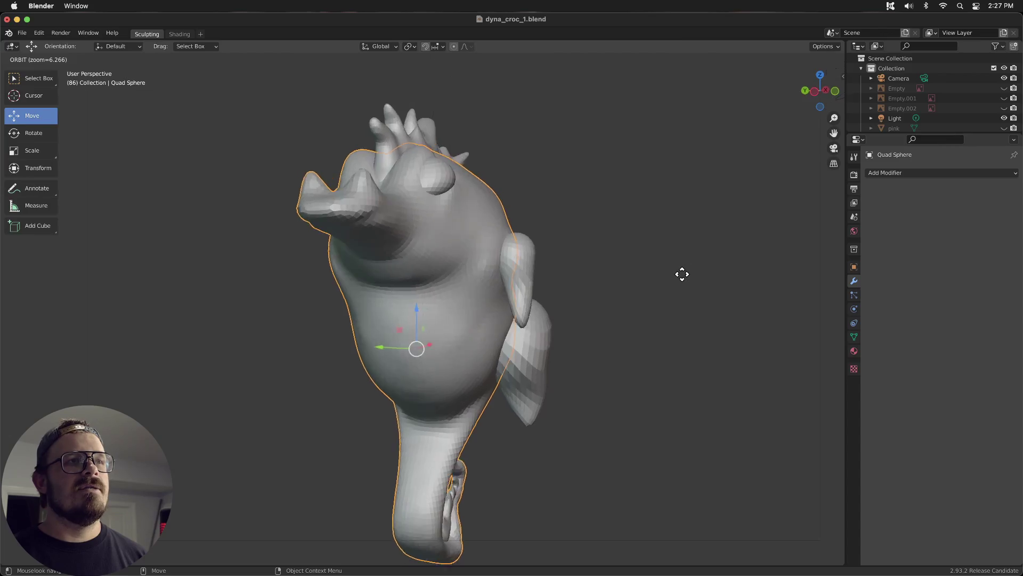
# - Switch to Blender and examine the separate arm, leg, spine and body objects of the dyna_croc_1.blend creature
pyautogui.moveTo(683, 274); pyautogui.dragTo(651, 276, button='middle')
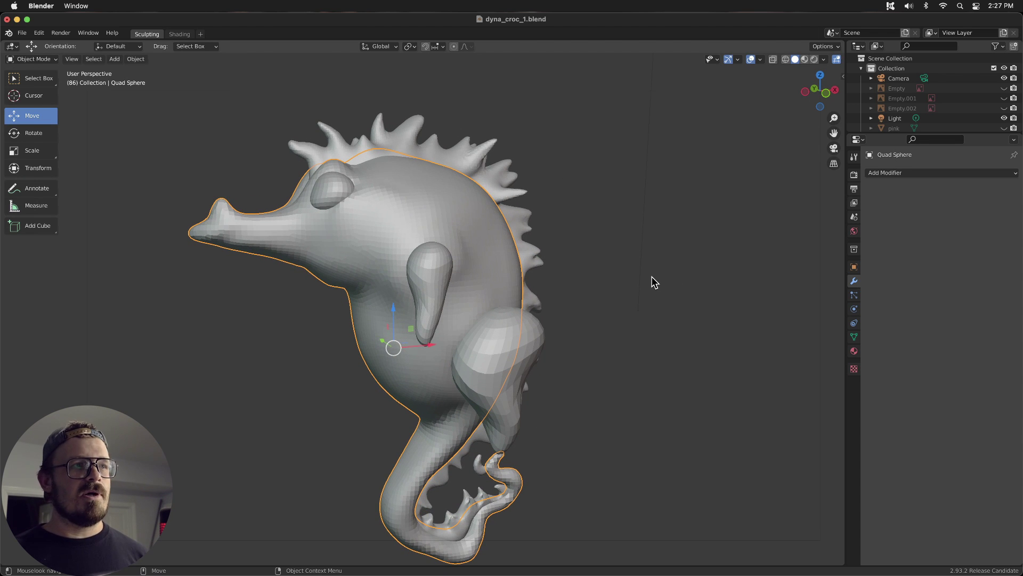
pyautogui.click(418, 252)
pyautogui.click(517, 358)
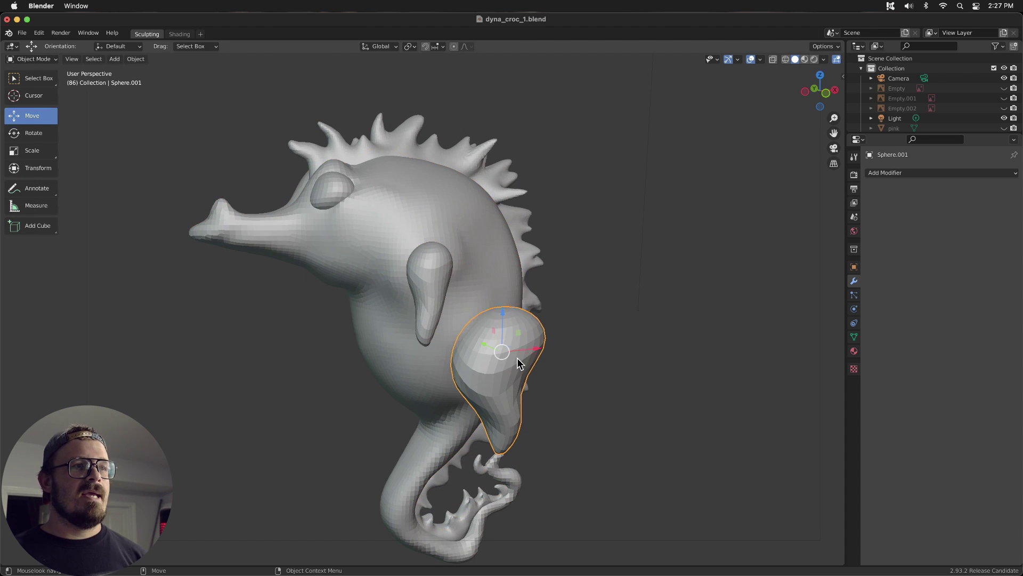
pyautogui.click(336, 194)
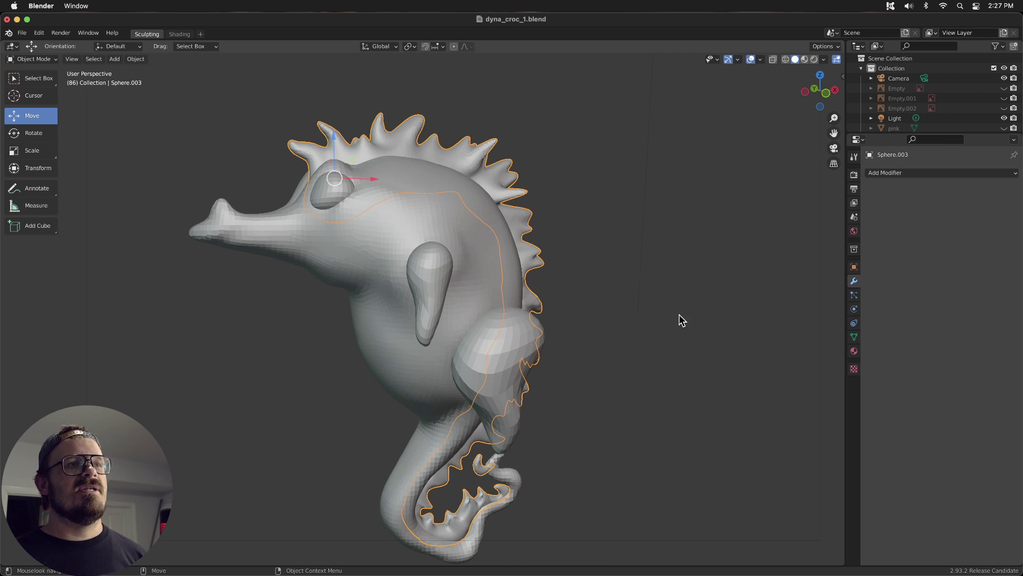
pyautogui.moveTo(679, 315); pyautogui.dragTo(474, 288, button='middle')
pyautogui.click(474, 288)
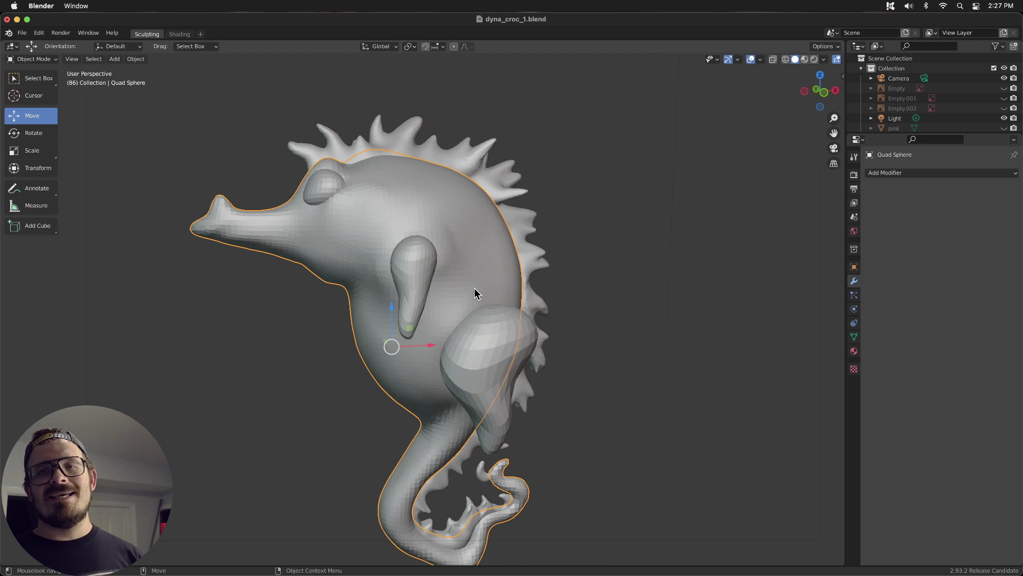
pyautogui.scroll(-1, 474, 283)
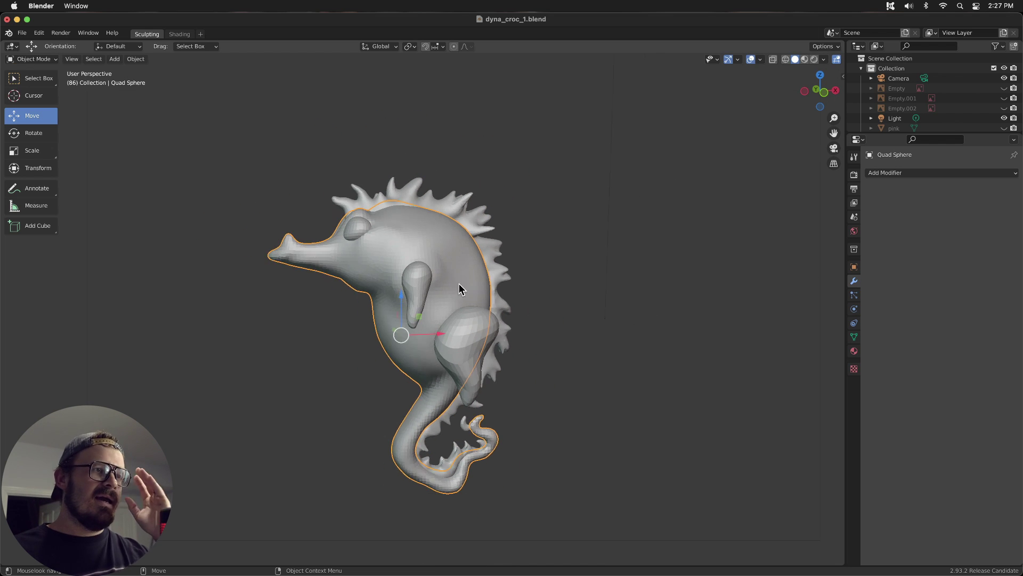
pyautogui.scroll(5, 459, 284)
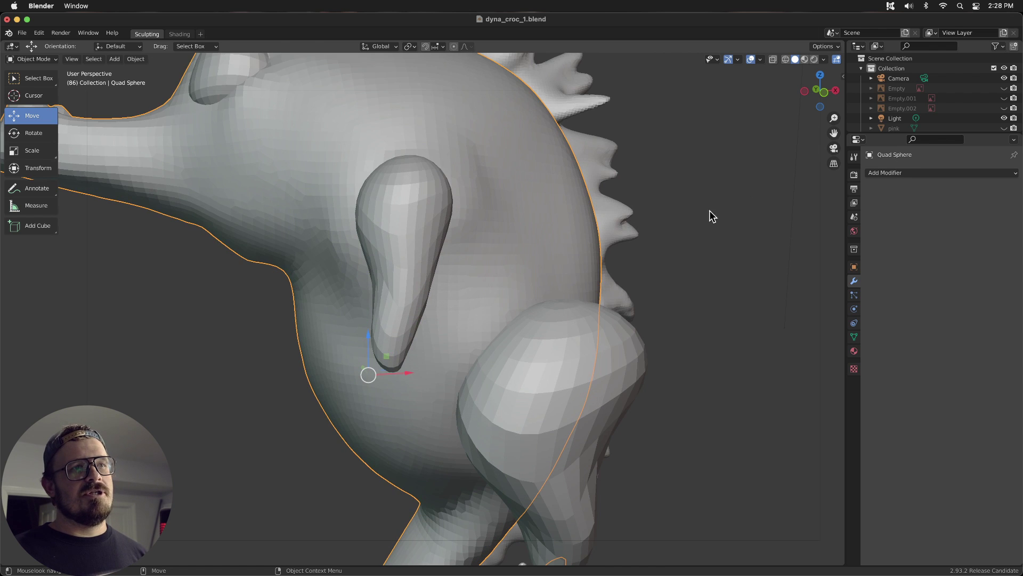
# - Enter Sculpt Mode on the creature's body and choose the Clay Strips brush
pyautogui.moveTo(687, 213); pyautogui.dragTo(717, 219, button='middle')
pyautogui.click(526, 257)
pyautogui.click(475, 170)
pyautogui.hotkey('ctrl', 'Tab')
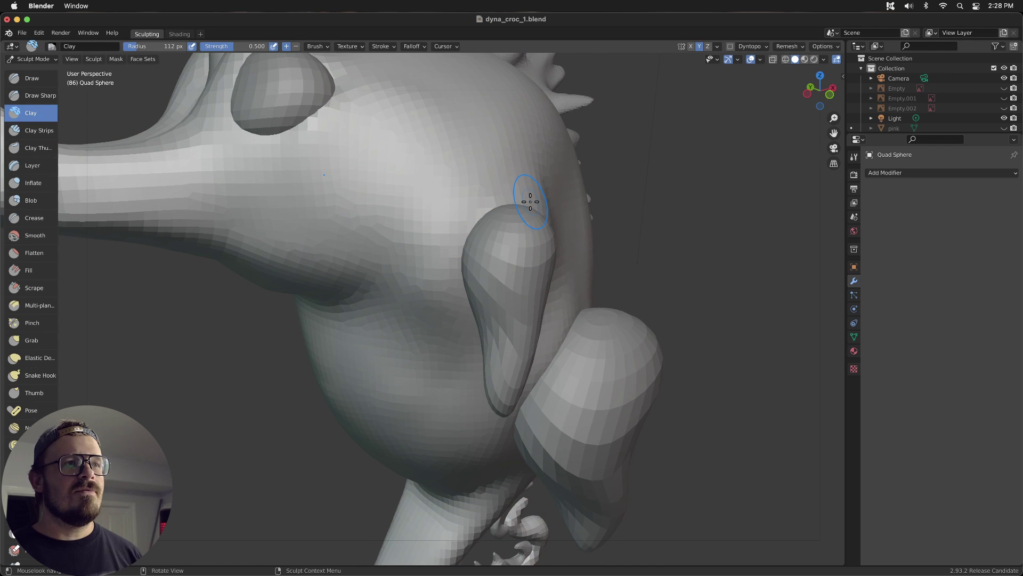
pyautogui.click(35, 130)
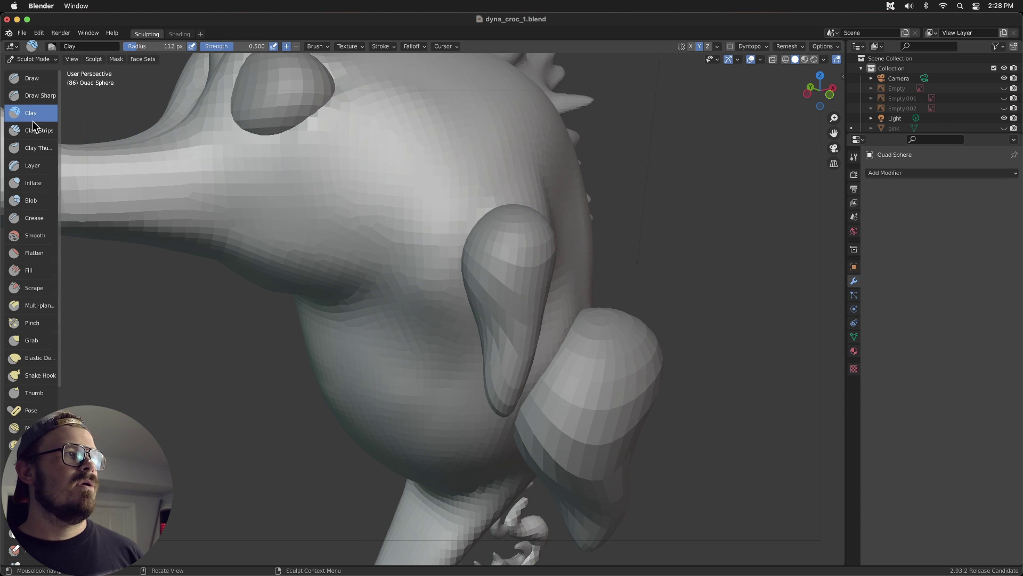
# - Try to blend the separate arm into the body with Clay Strips strokes around the shoulder, and undo the strokes
pyautogui.moveTo(498, 206)
pyautogui.mouseDown()
pyautogui.moveTo(468, 240)
pyautogui.moveTo(453, 233)
pyautogui.moveTo(437, 277)
pyautogui.moveTo(540, 190)
pyautogui.moveTo(482, 258)
pyautogui.moveTo(496, 245)
pyautogui.moveTo(482, 223)
pyautogui.moveTo(464, 252)
pyautogui.mouseUp()
pyautogui.moveTo(513, 198); pyautogui.dragTo(466, 246)
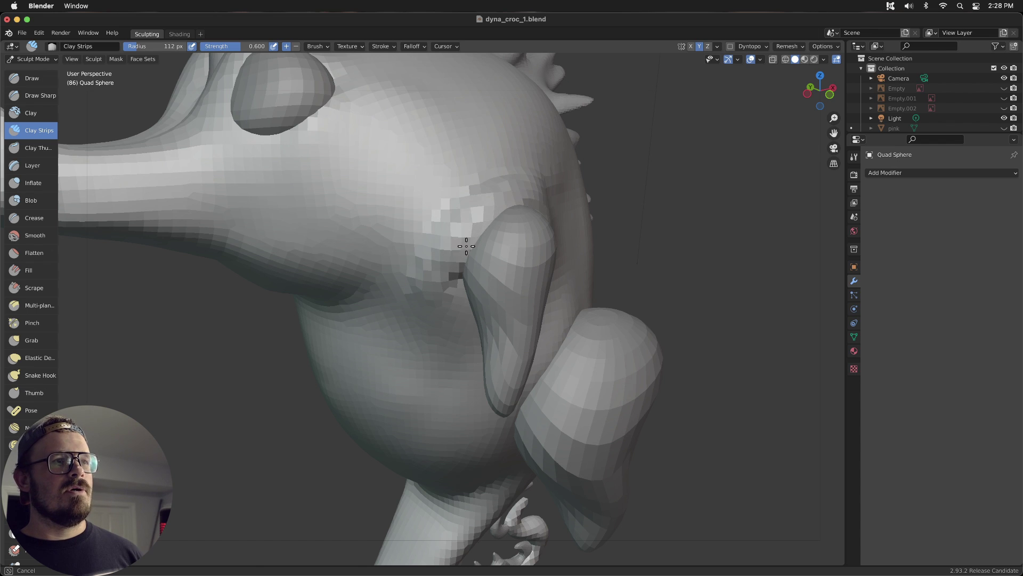
pyautogui.moveTo(535, 225)
pyautogui.mouseDown()
pyautogui.moveTo(511, 288)
pyautogui.moveTo(526, 330)
pyautogui.mouseUp()
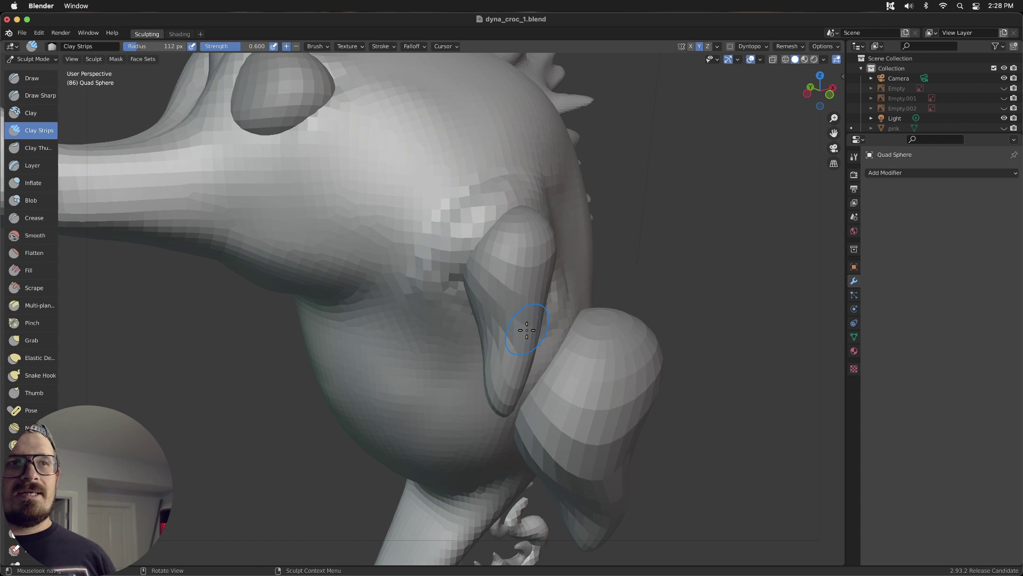
pyautogui.press('super+z')
pyautogui.press('super+z')
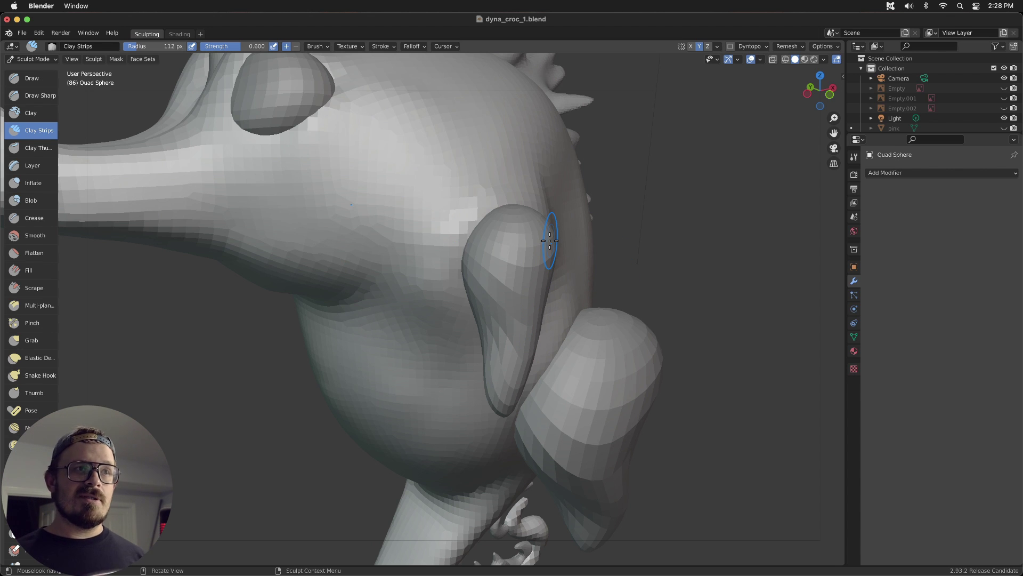
# - Return to Object Mode and join the body and the arm into one object
pyautogui.hotkey('ctrl', 'Tab')
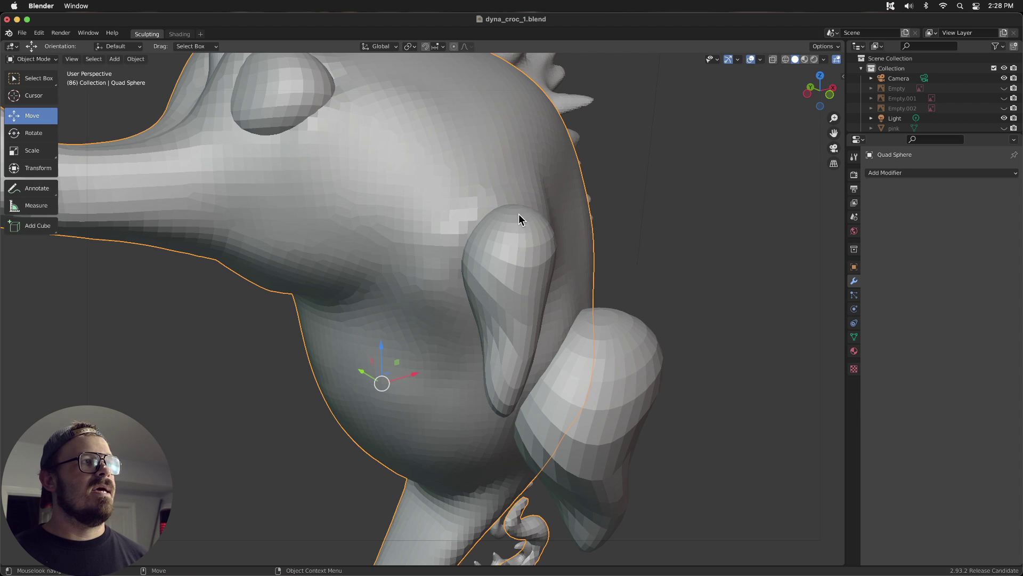
pyautogui.click(516, 268)
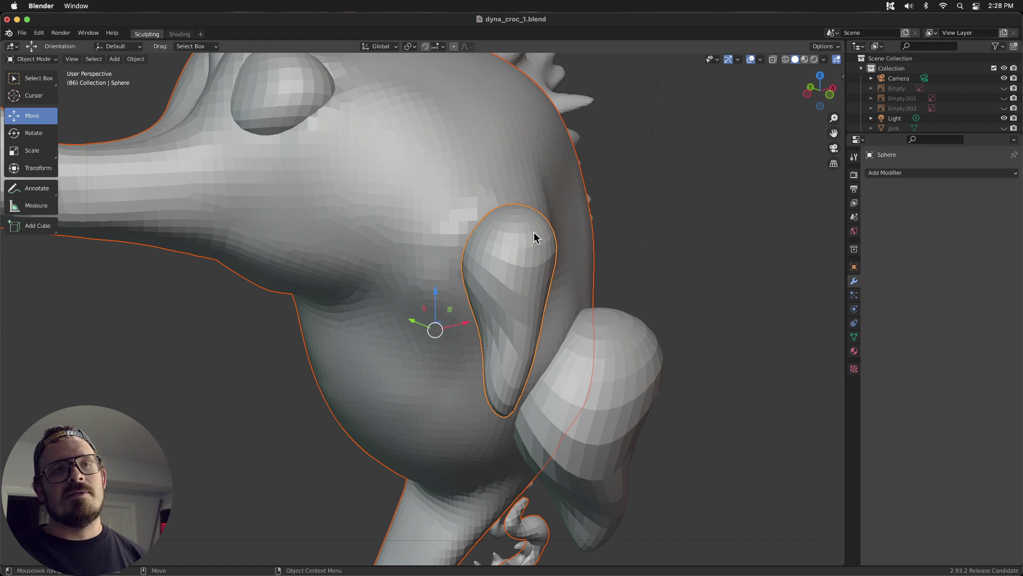
pyautogui.click(140, 60)
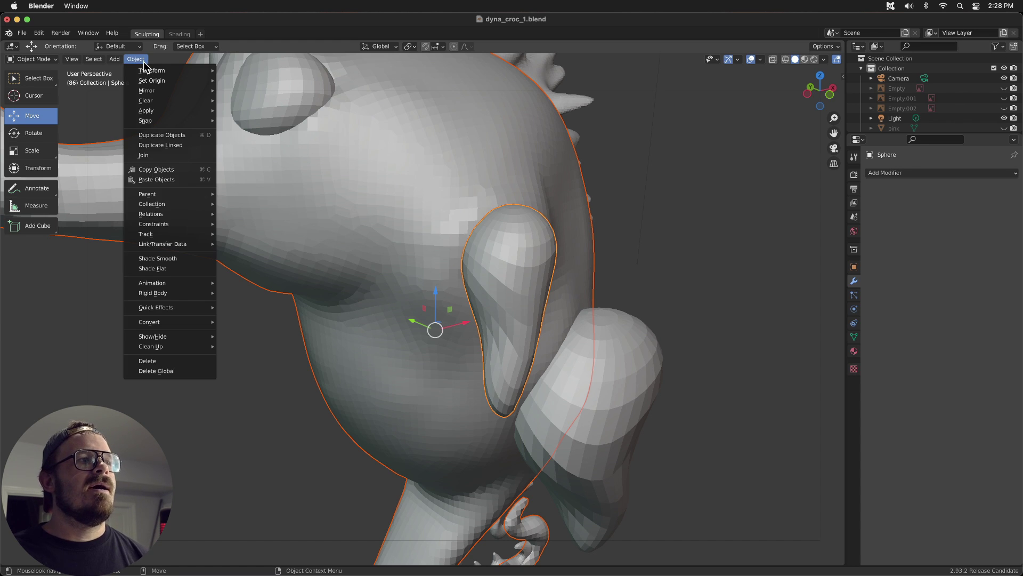
pyautogui.click(167, 162)
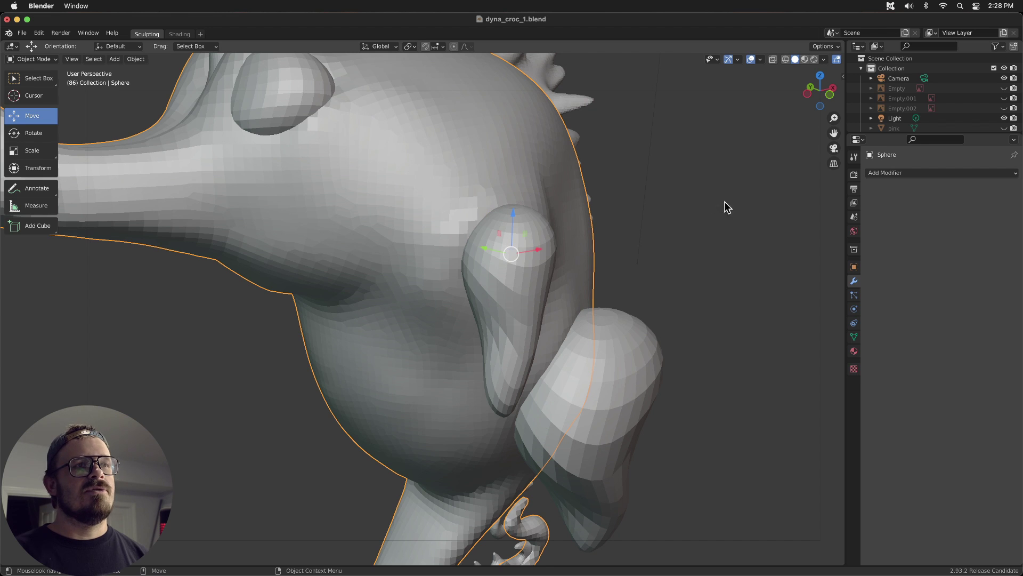
pyautogui.click(636, 368)
pyautogui.click(469, 230)
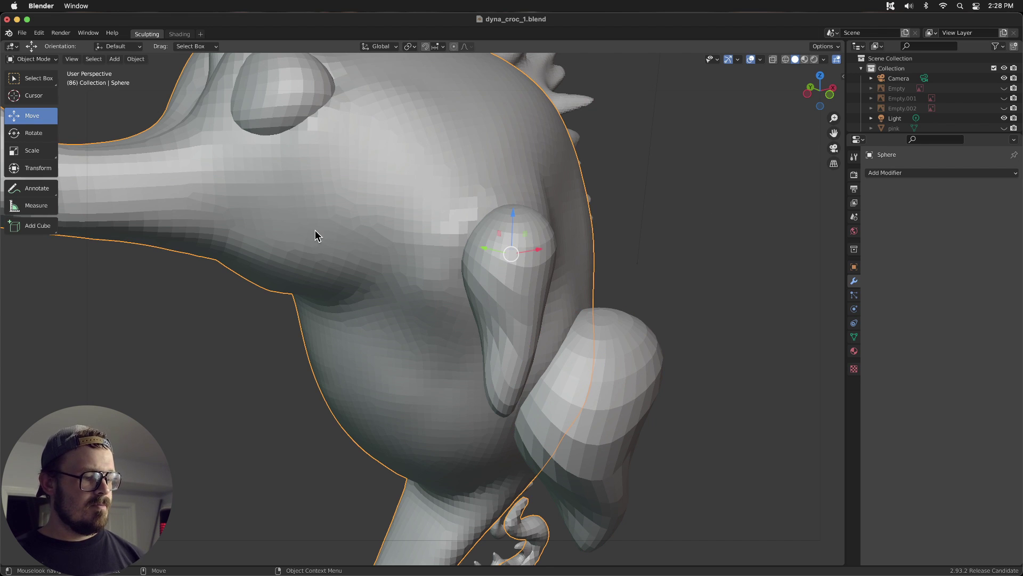
# - Enter Sculpt Mode on the joined object, try a Clay Strips stroke across the arm seam, and undo it
pyautogui.hotkey('ctrl', 'Tab')
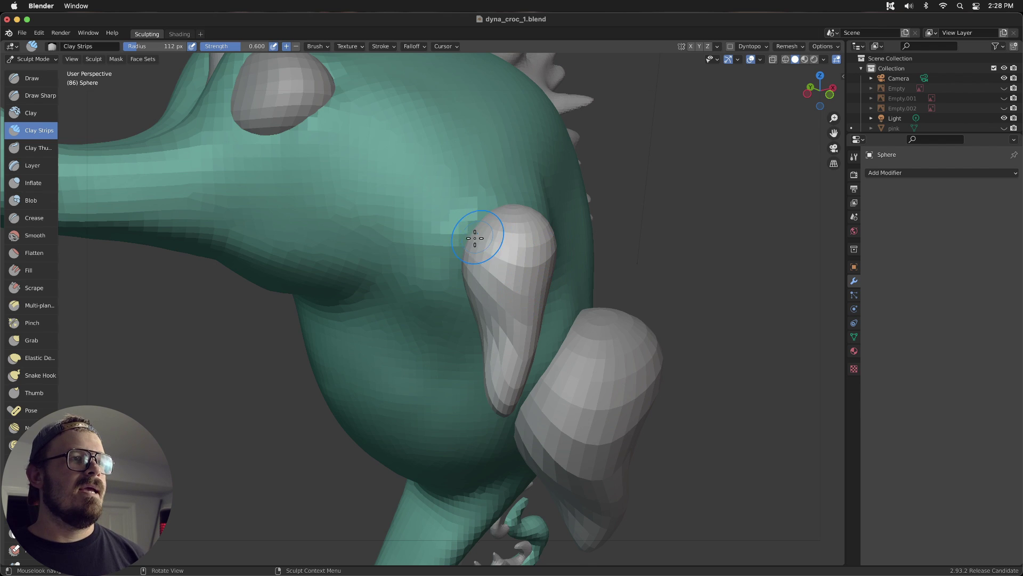
pyautogui.moveTo(472, 235)
pyautogui.mouseDown()
pyautogui.moveTo(494, 207)
pyautogui.moveTo(453, 271)
pyautogui.moveTo(505, 213)
pyautogui.moveTo(459, 268)
pyautogui.moveTo(493, 213)
pyautogui.moveTo(478, 231)
pyautogui.mouseUp()
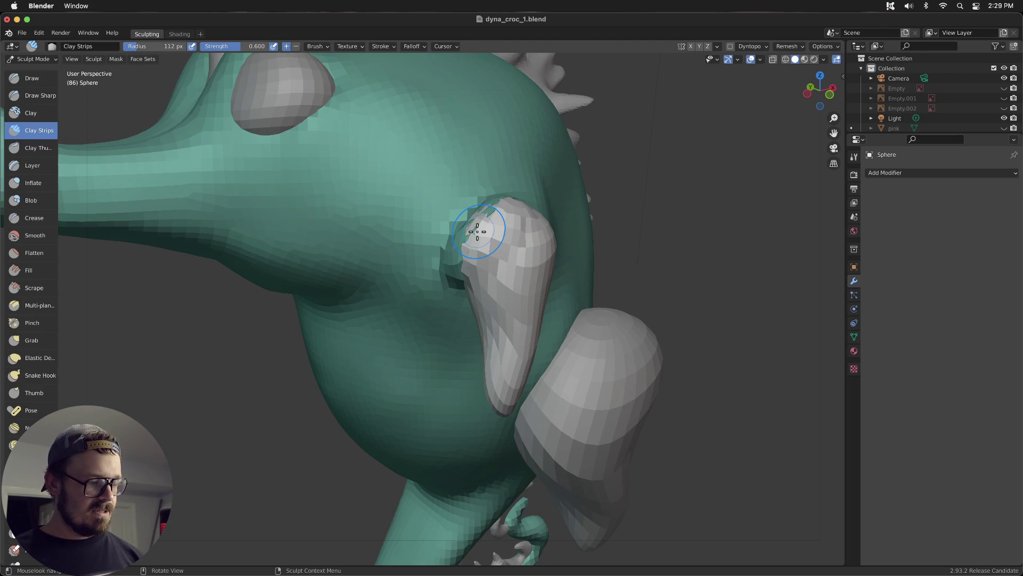
pyautogui.hotkey('ctrl', 'z')
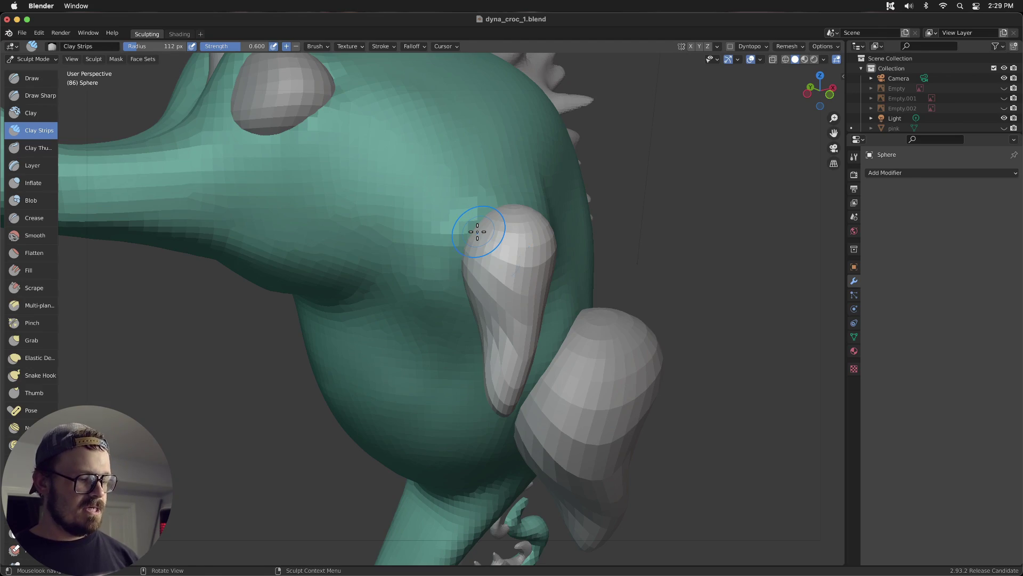
# - Try a coarse voxel remesh of the joined creature with a Clay Strips stroke at the shoulder, and undo both
pyautogui.press('r')
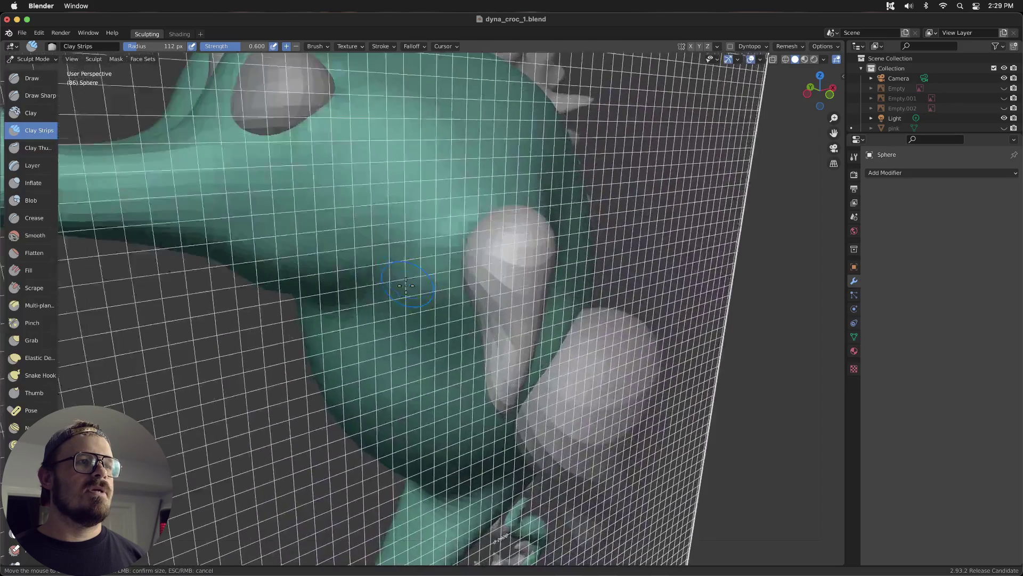
pyautogui.click(521, 270)
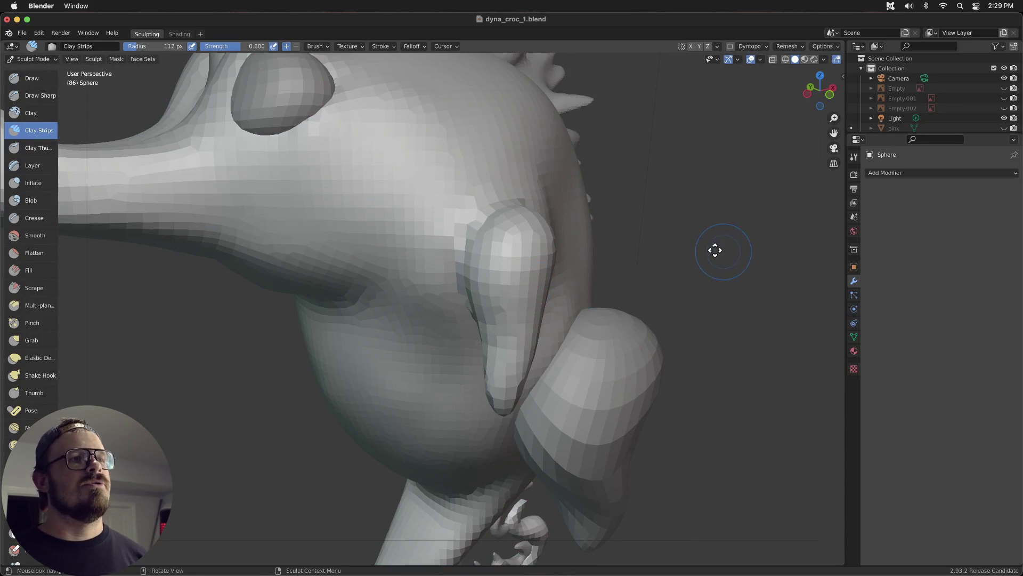
pyautogui.moveTo(715, 250); pyautogui.dragTo(609, 202, button='middle')
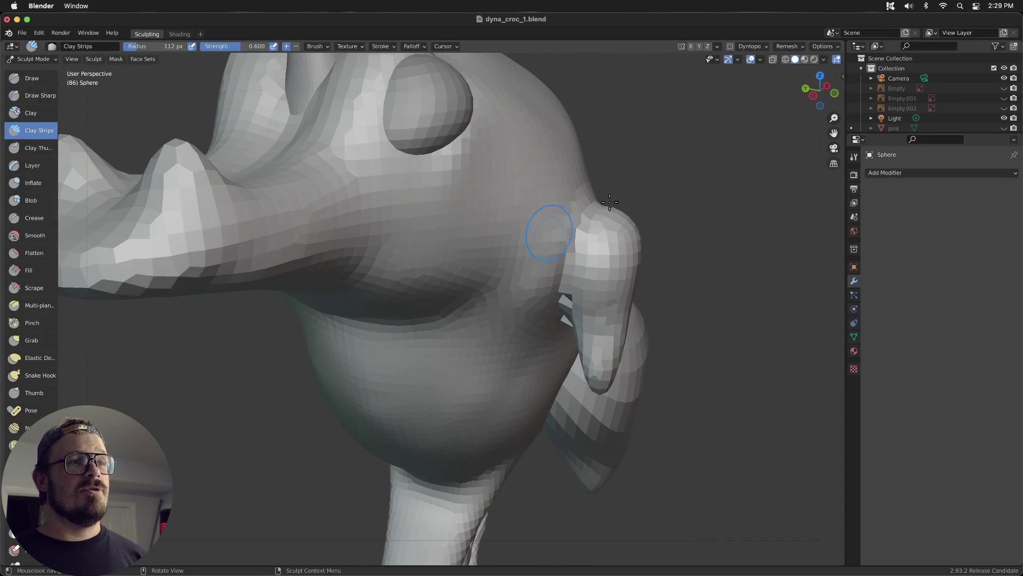
pyautogui.moveTo(554, 232)
pyautogui.mouseDown()
pyautogui.moveTo(575, 260)
pyautogui.moveTo(573, 280)
pyautogui.mouseUp()
pyautogui.press('super+z')
pyautogui.press('super+z')
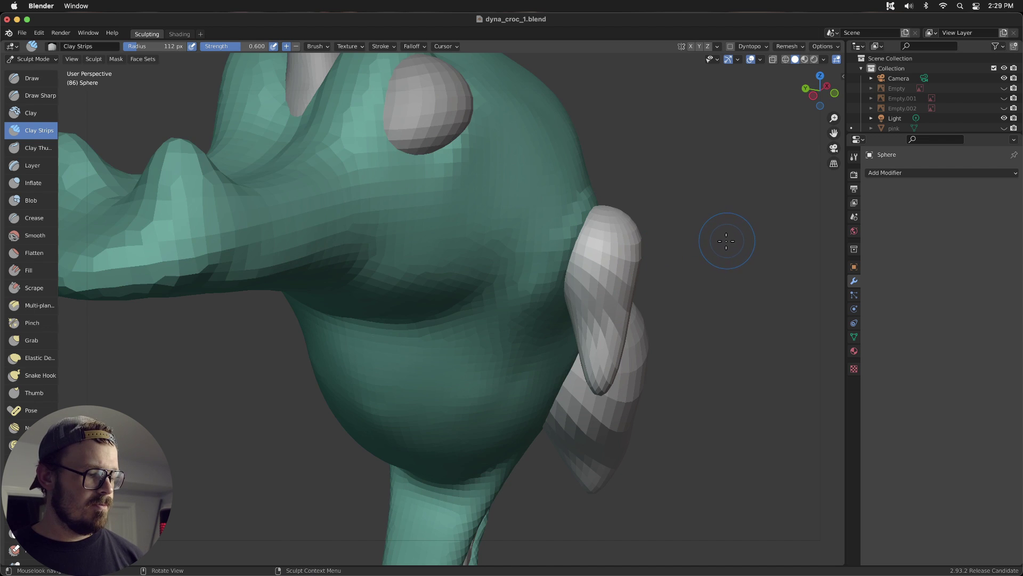
# - Voxel-remesh the joined creature at a finer resolution and blend the shoulder seam with smoothing and Clay Strips strokes
pyautogui.hotkey('shift', 'r')
pyautogui.moveTo(495, 207); pyautogui.dragTo(470, 247)
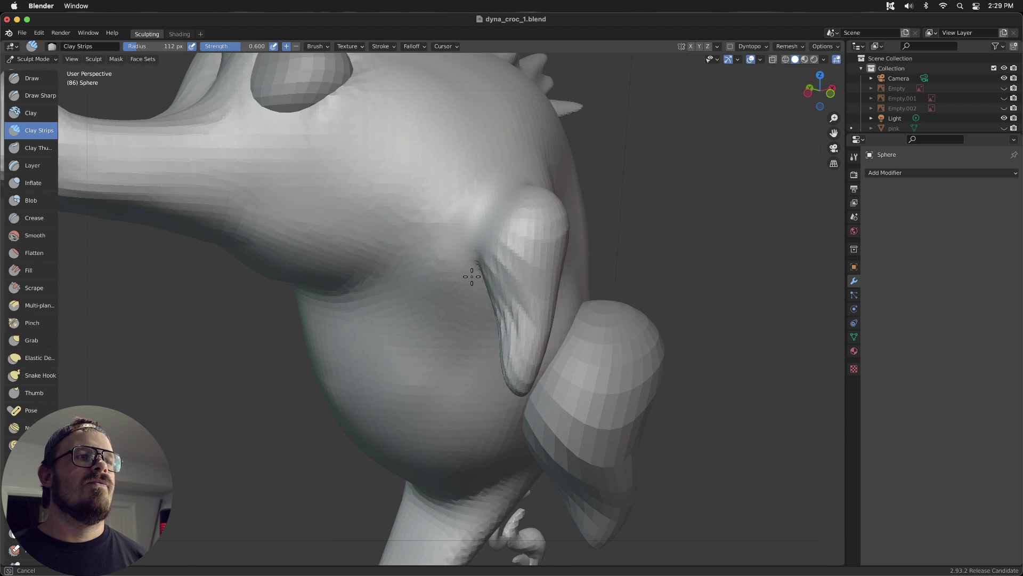
pyautogui.moveTo(671, 201); pyautogui.dragTo(446, 187, button='middle')
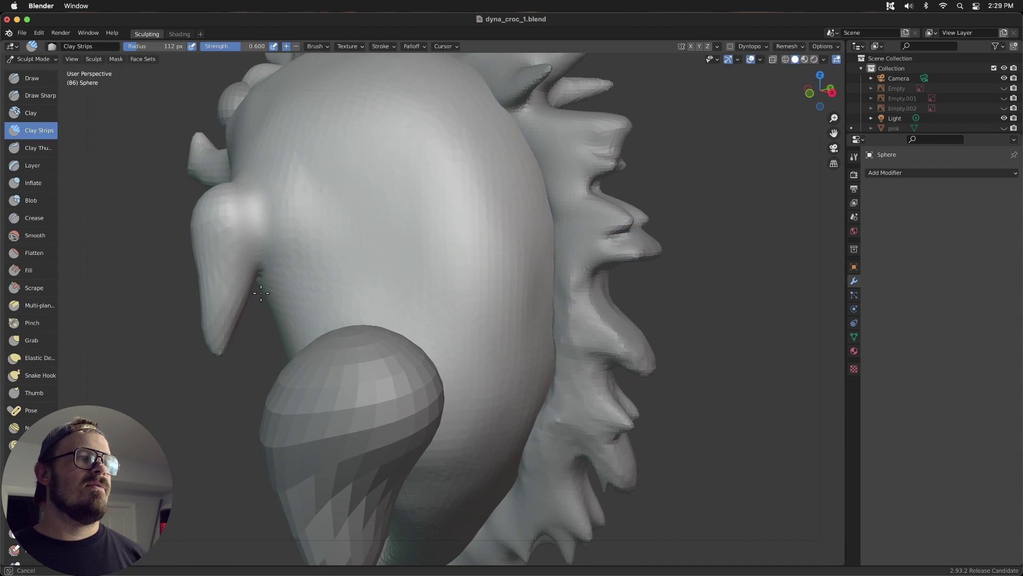
pyautogui.moveTo(130, 290)
pyautogui.mouseDown(button='middle')
pyautogui.moveTo(176, 293)
pyautogui.moveTo(501, 240)
pyautogui.mouseUp(button='middle')
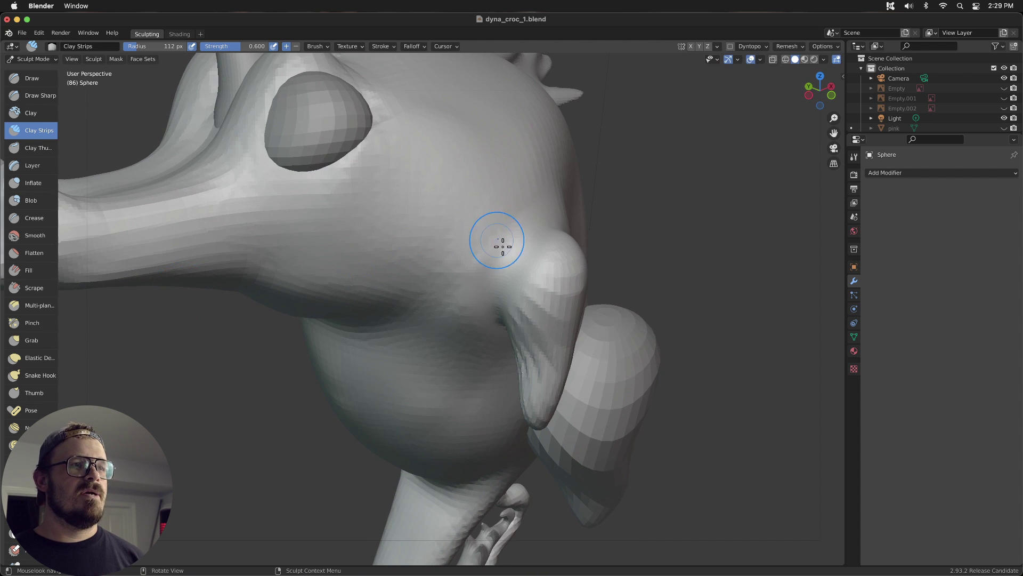
pyautogui.moveTo(551, 228)
pyautogui.mouseDown()
pyautogui.moveTo(514, 256)
pyautogui.moveTo(568, 269)
pyautogui.mouseUp()
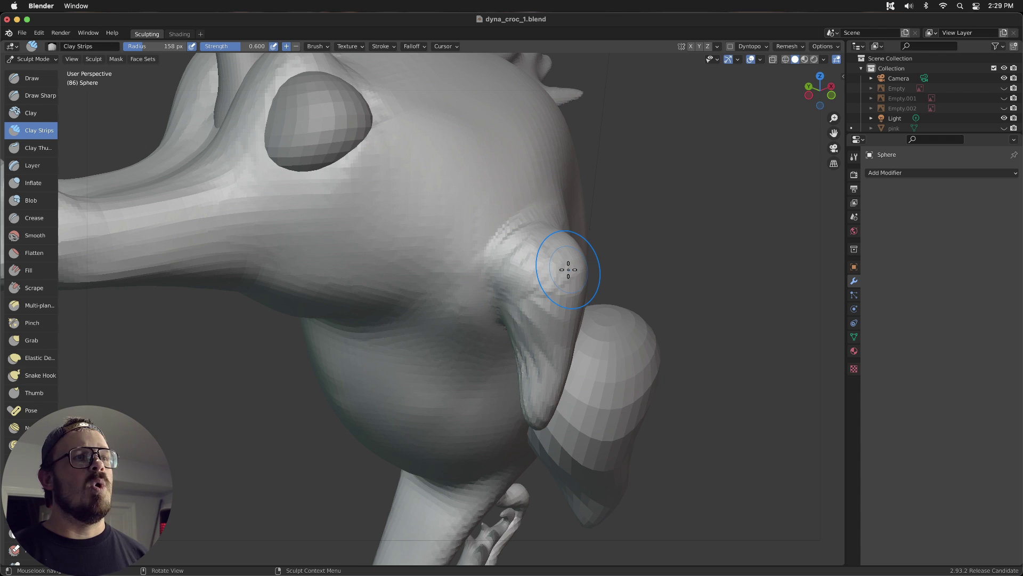
pyautogui.scroll(-5, 568, 270)
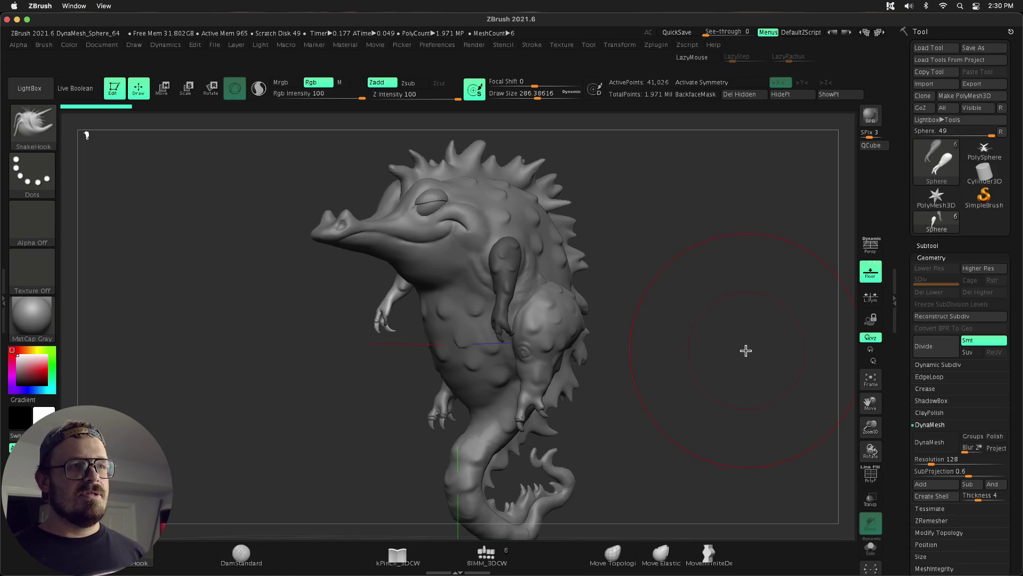
# - Switch to ZBrush, select the toto_blend_all body subtool and move it down two places to sit directly above the arms
pyautogui.keyDown('alt'); pyautogui.click(493, 220); pyautogui.keyUp('alt')
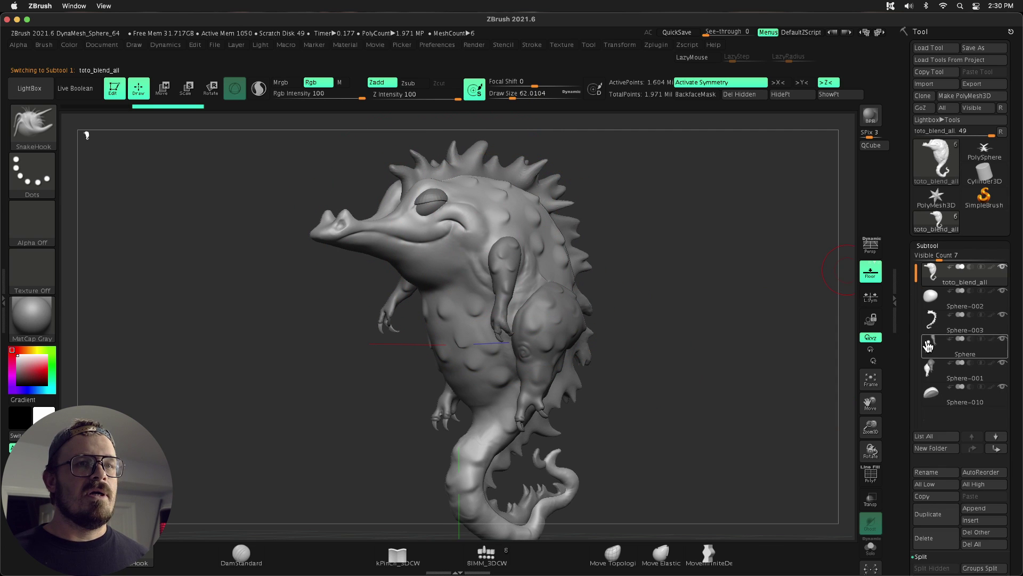
pyautogui.click(954, 371)
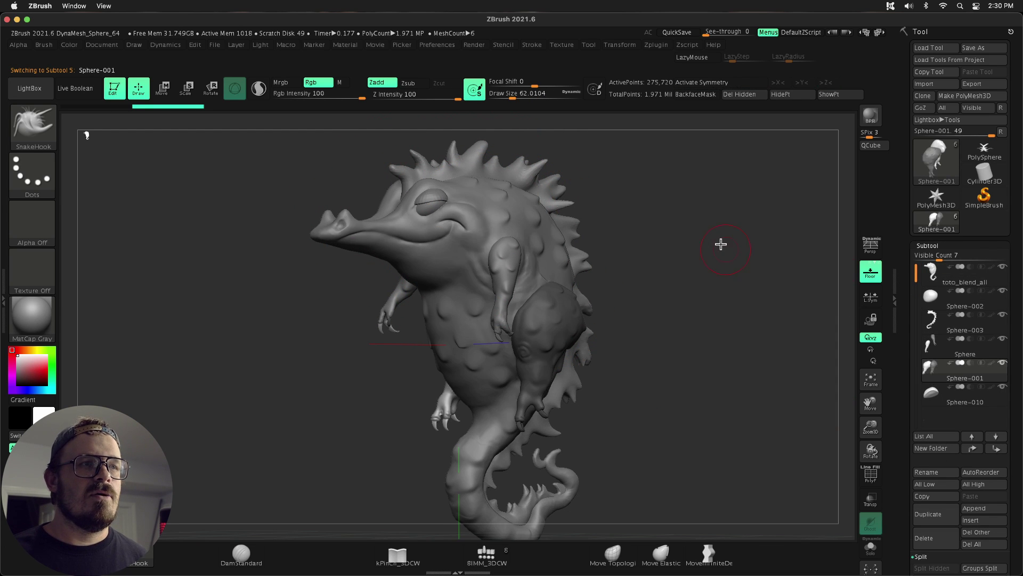
pyautogui.keyDown('alt'); pyautogui.click(512, 264); pyautogui.keyUp('alt')
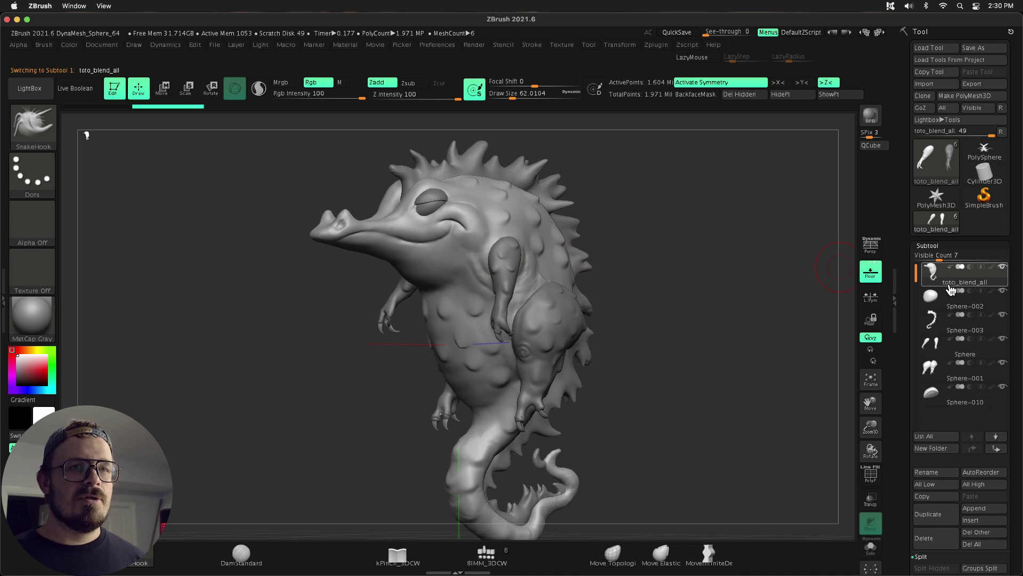
pyautogui.click(996, 449)
pyautogui.click(997, 450)
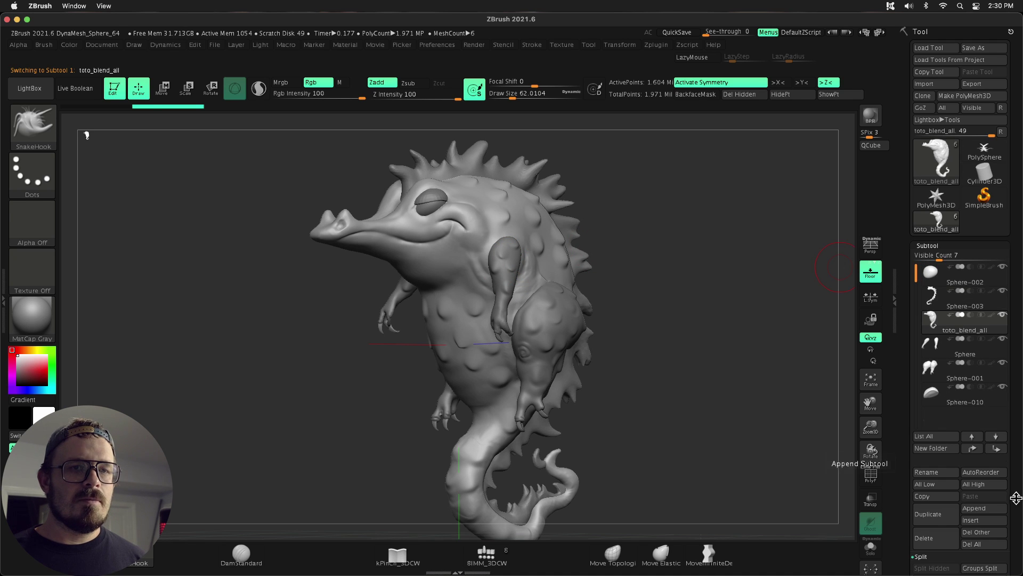
# - Merge the toto_blend_all body subtool down with the arms subtool below it
pyautogui.moveTo(1016, 515); pyautogui.dragTo(1019, 422)
pyautogui.click(936, 430)
pyautogui.click(932, 379)
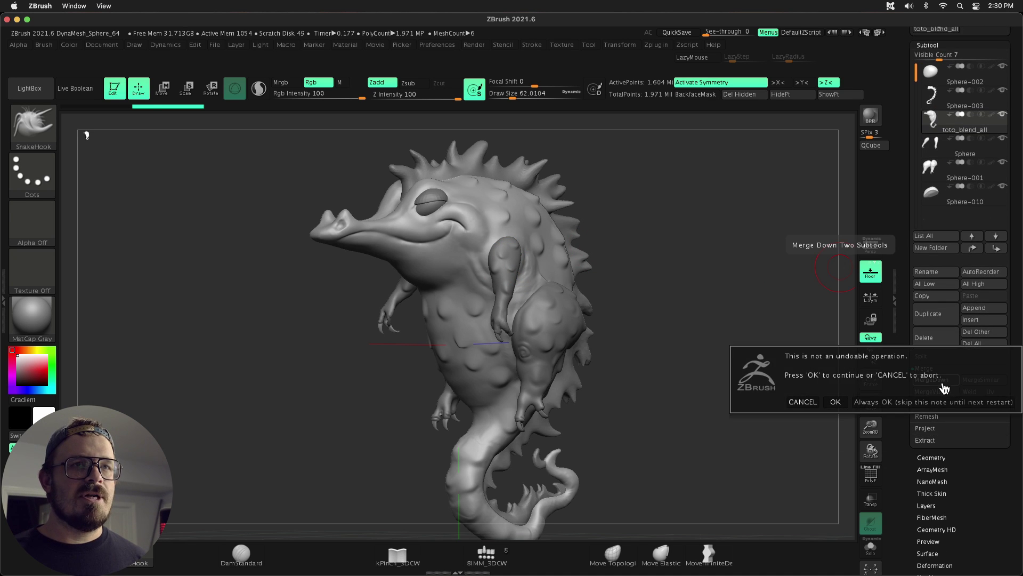
pyautogui.click(945, 392)
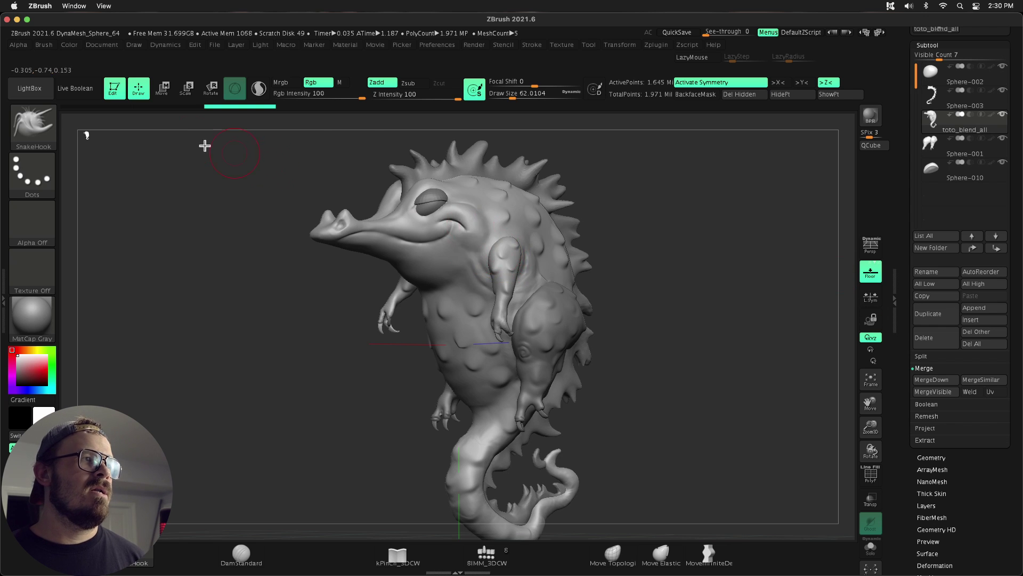
# - Try a ClayBuildup stroke across the seam between the merged arm and the body at the shoulder
pyautogui.press('b')
pyautogui.press('c')
pyautogui.press('b')
pyautogui.keyDown('ctrl'); pyautogui.moveTo(506, 242); pyautogui.dragTo(506, 298, button='right'); pyautogui.keyUp('ctrl')
pyautogui.moveTo(482, 225)
pyautogui.mouseDown()
pyautogui.moveTo(472, 237)
pyautogui.moveTo(491, 233)
pyautogui.mouseUp()
# - Try the Move Topological brush on the merged body and arm, and undo the trial strokes
pyautogui.press('b')
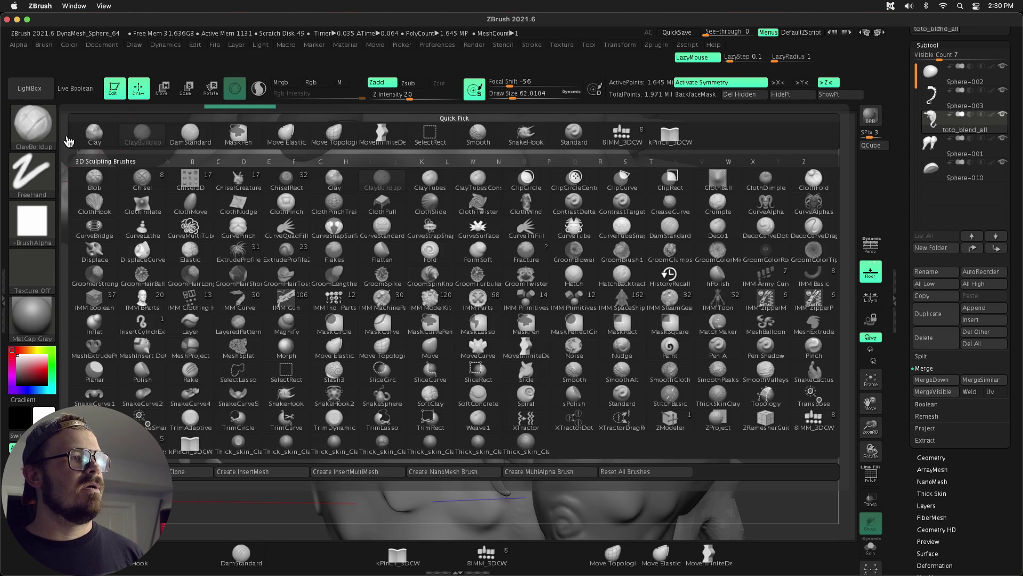
pyautogui.press('m')
pyautogui.click(388, 354)
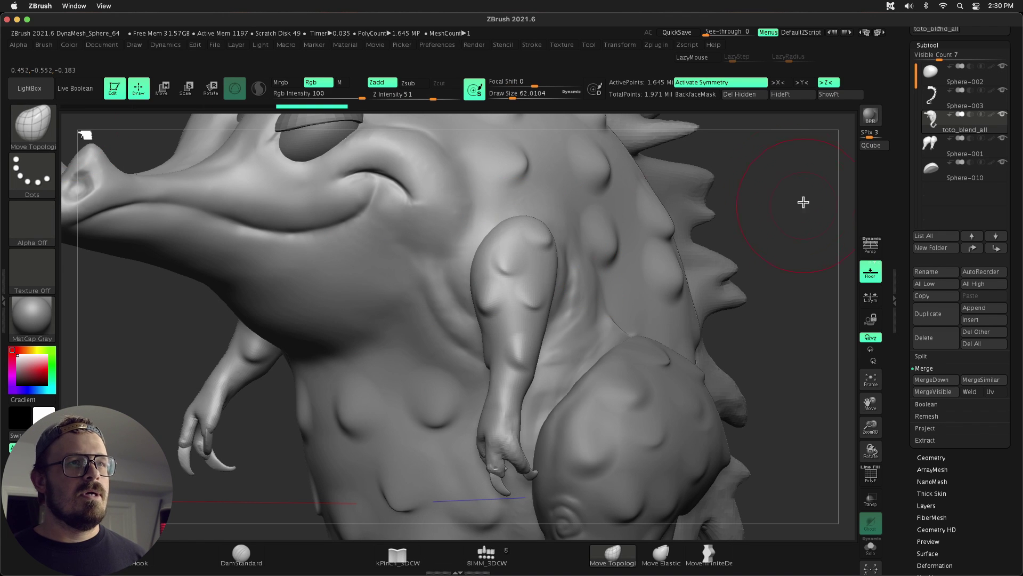
pyautogui.moveTo(804, 200)
pyautogui.mouseDown()
pyautogui.moveTo(503, 210)
pyautogui.moveTo(587, 217)
pyautogui.moveTo(462, 267)
pyautogui.moveTo(541, 236)
pyautogui.moveTo(551, 246)
pyautogui.moveTo(475, 231)
pyautogui.mouseUp()
pyautogui.hotkey('ctrl', 'z')
pyautogui.hotkey('ctrl', 'z')
pyautogui.hotkey('ctrl', 'z')
pyautogui.hotkey('ctrl', 'z')
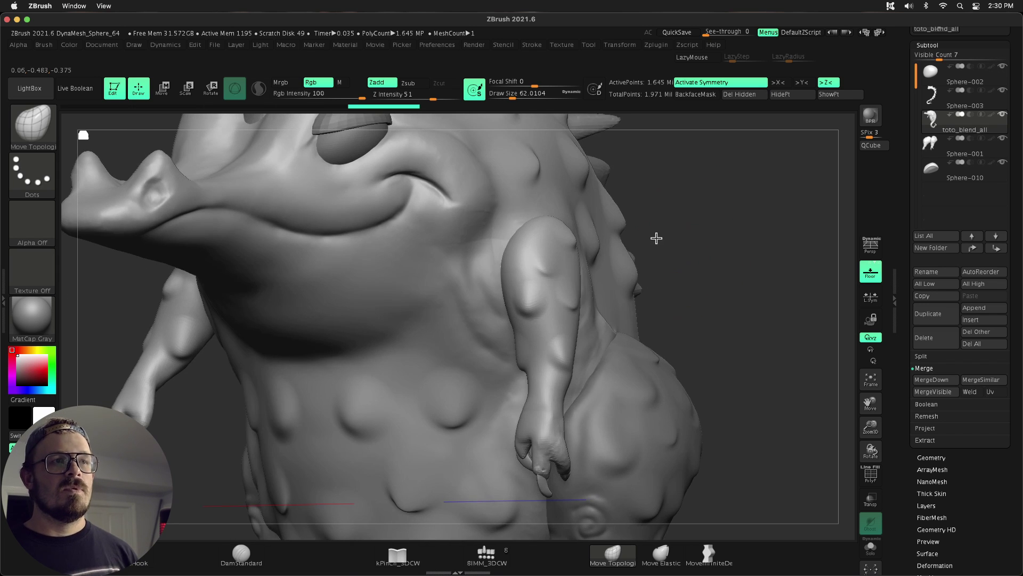
# - DynaMesh the merged body and arms at resolution 296 and inspect the fused shoulder and the whole creature
pyautogui.click(933, 46)
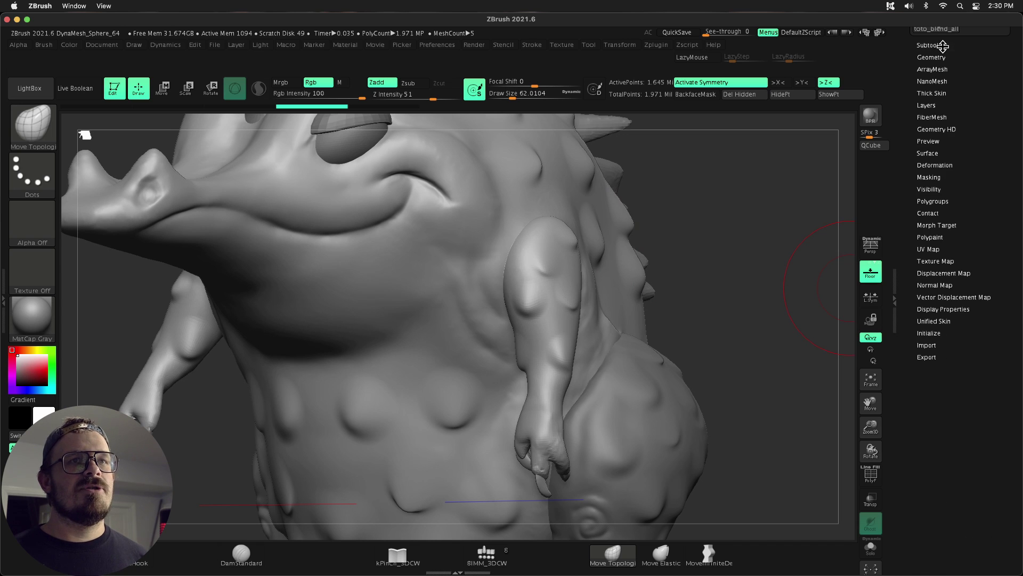
pyautogui.click(934, 58)
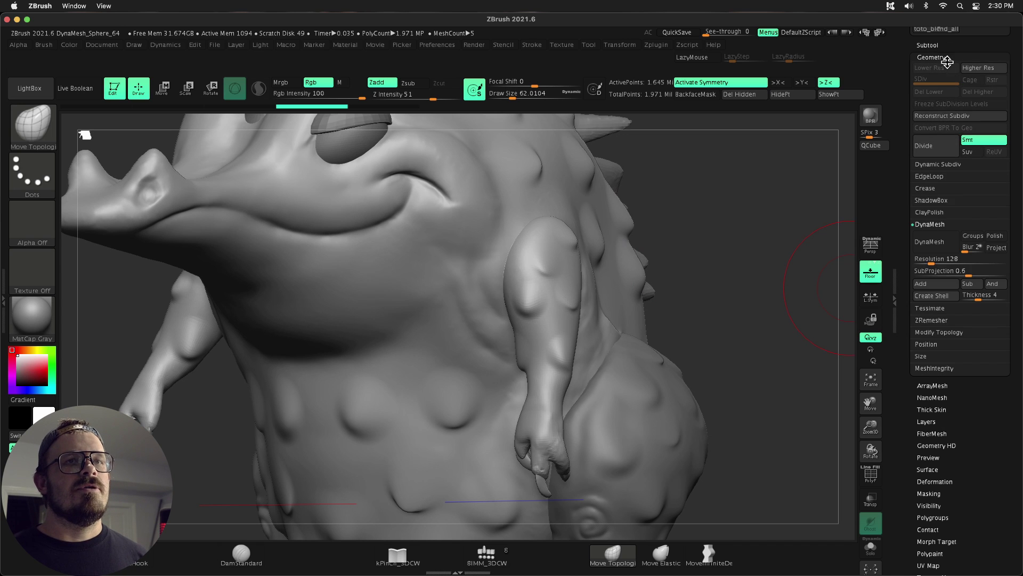
pyautogui.click(926, 259)
pyautogui.write('300')
pyautogui.press('Return')
pyautogui.click(930, 243)
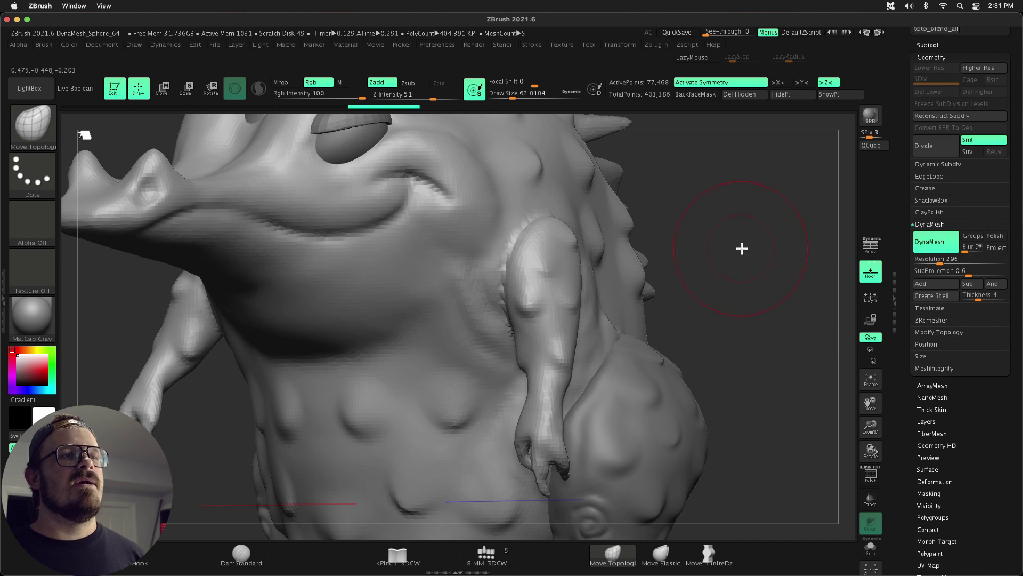
pyautogui.moveTo(741, 250); pyautogui.dragTo(715, 247)
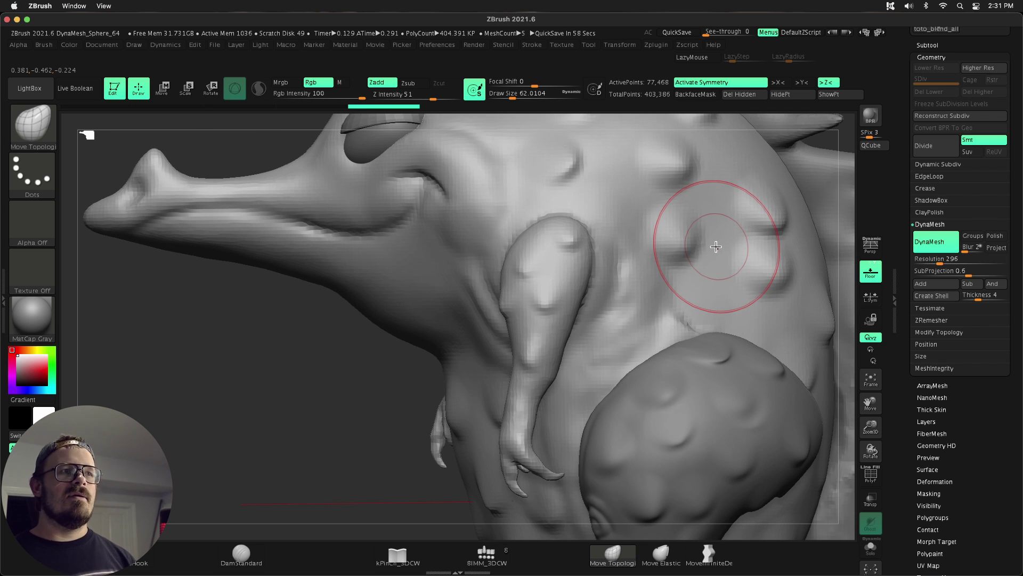
pyautogui.press('f')
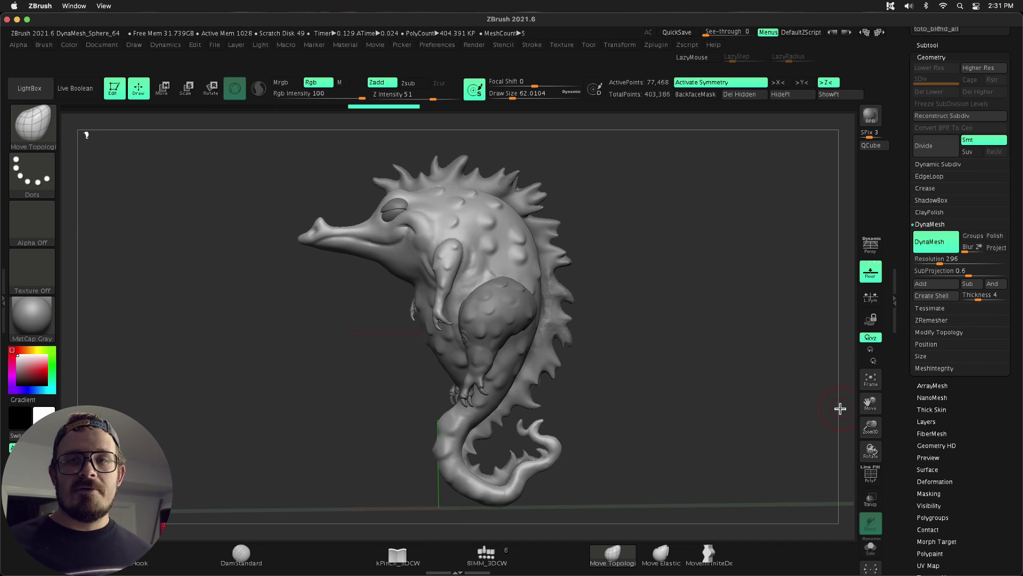